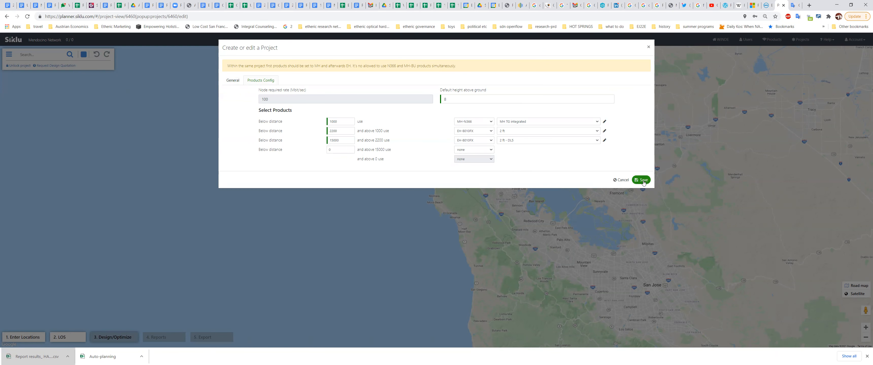
# - Save the project's distance-based product configuration from the Products Config tab
pyautogui.click(643, 182)
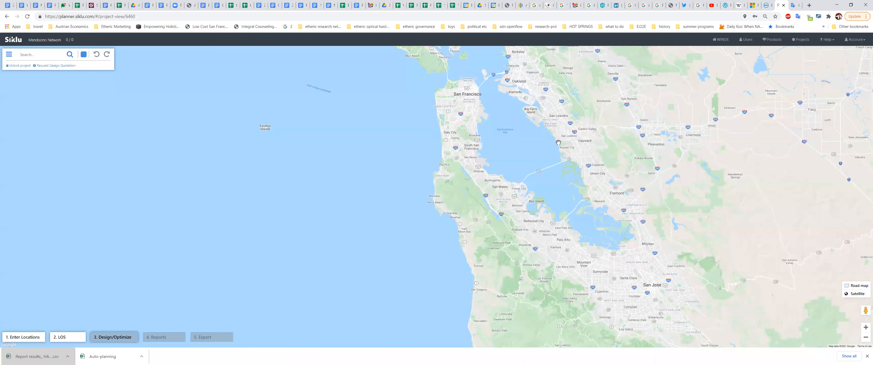
# - Switch to the Excel workbook and cancel an accidental edit to the first Height cell
pyautogui.hotkey('alt', 'Tab')
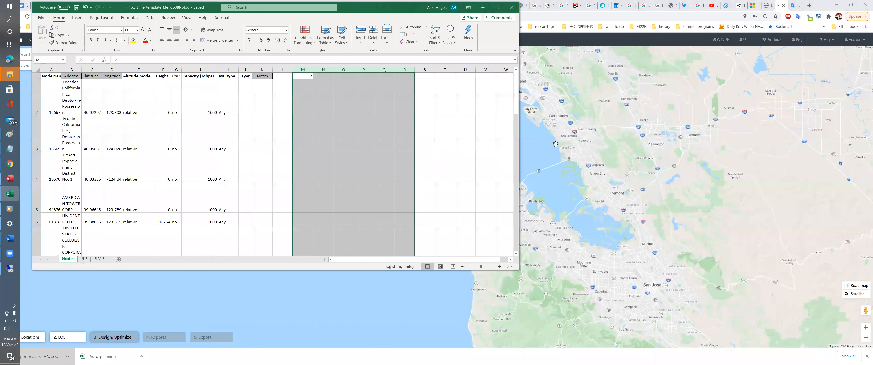
pyautogui.click(163, 107)
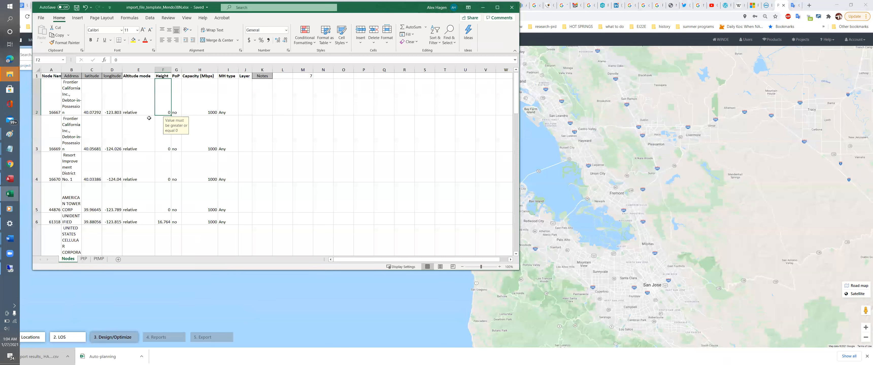
pyautogui.write('1')
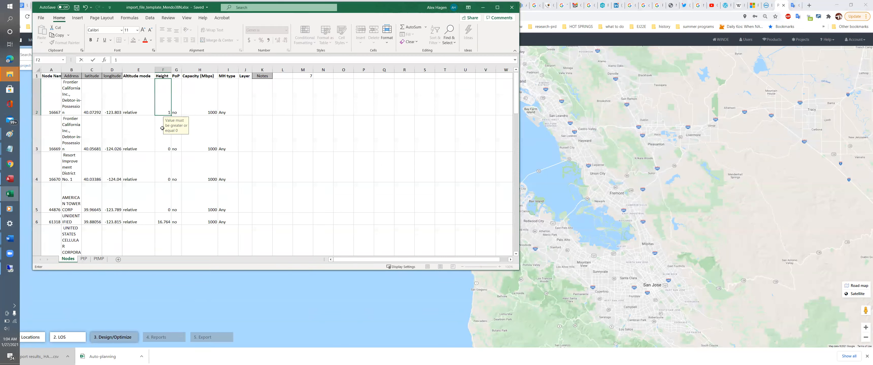
pyautogui.press('Escape')
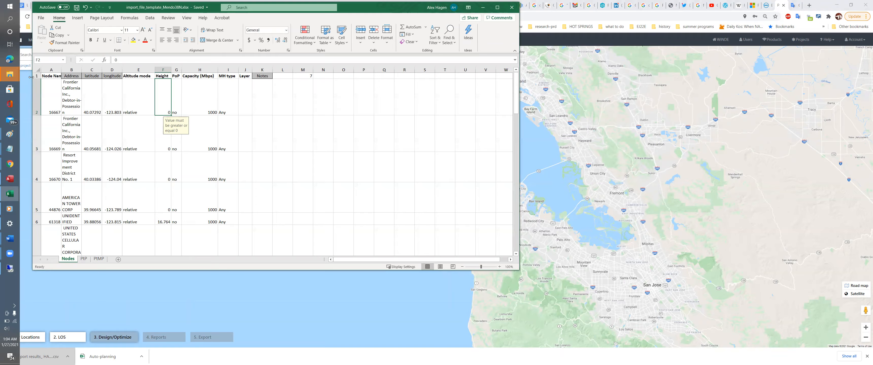
# - Sort the whole Nodes sheet by Height, smallest to largest, treating row 1 as headers
pyautogui.click(35, 70)
pyautogui.click(150, 17)
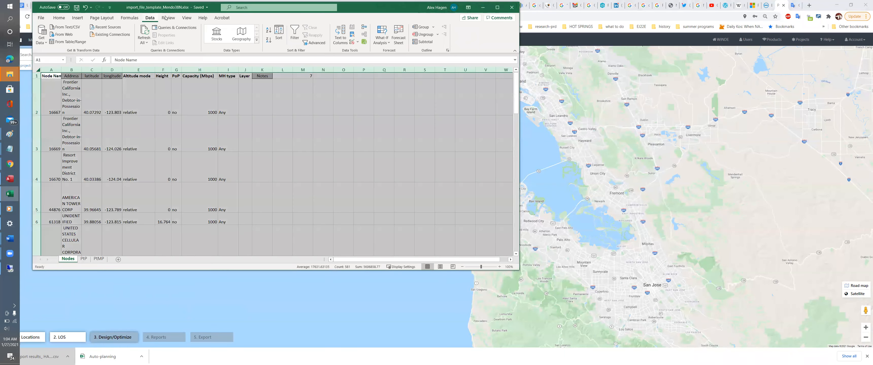
pyautogui.click(274, 37)
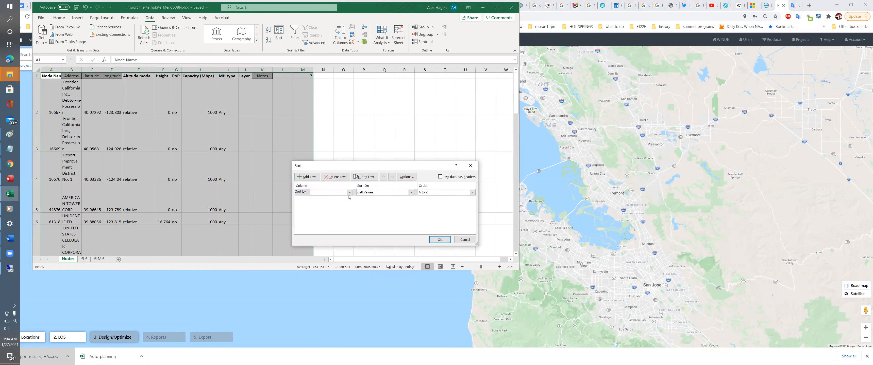
pyautogui.click(349, 193)
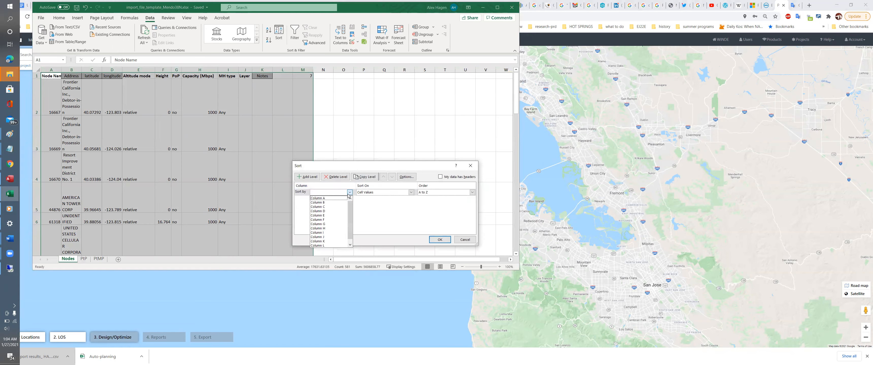
pyautogui.click(441, 177)
pyautogui.click(440, 177)
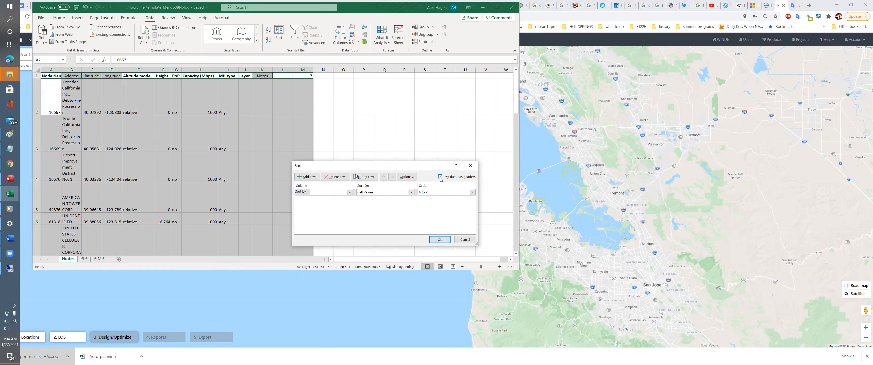
pyautogui.click(349, 192)
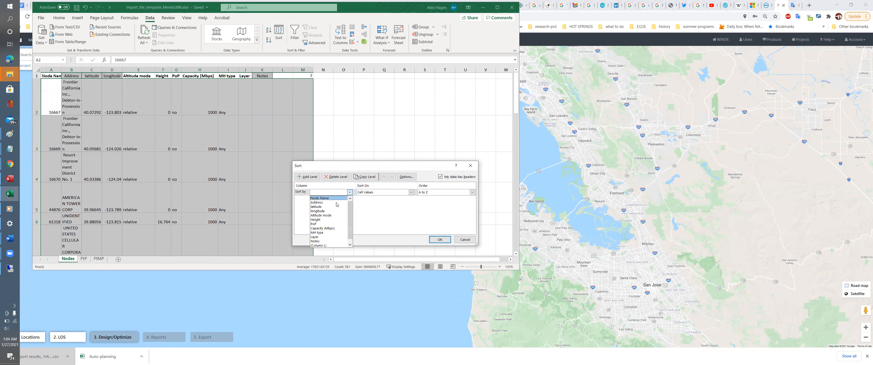
pyautogui.click(331, 220)
pyautogui.click(440, 239)
pyautogui.click(38, 69)
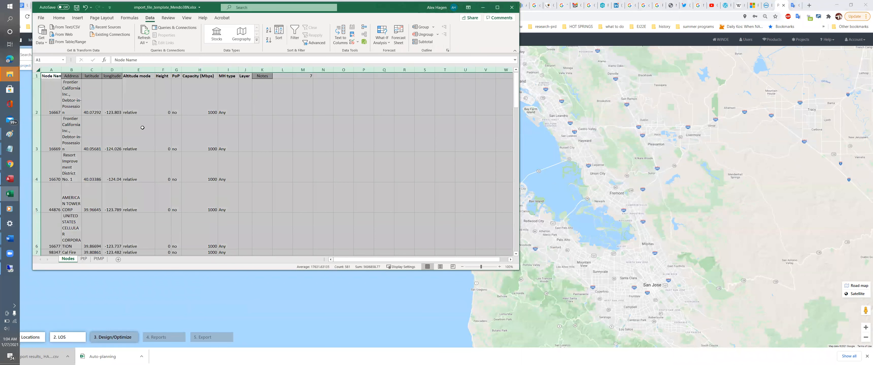
# - Enter 15 in F2 and fill it down over the zero-height rows
pyautogui.click(165, 112)
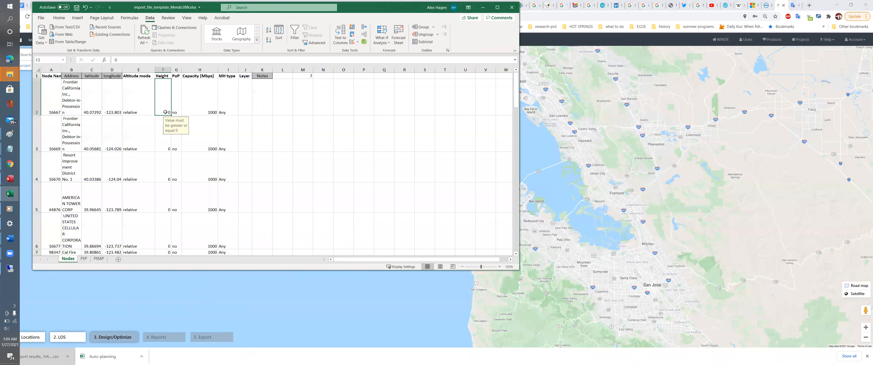
pyautogui.write('15')
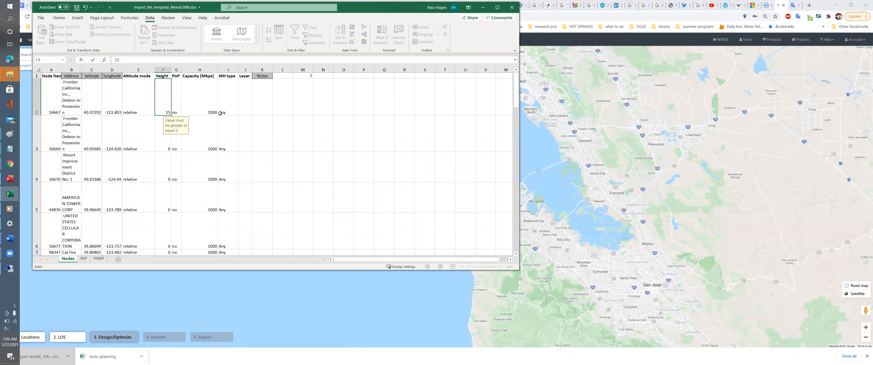
pyautogui.click(220, 112)
pyautogui.click(162, 103)
pyautogui.moveTo(170, 115); pyautogui.dragTo(139, 134)
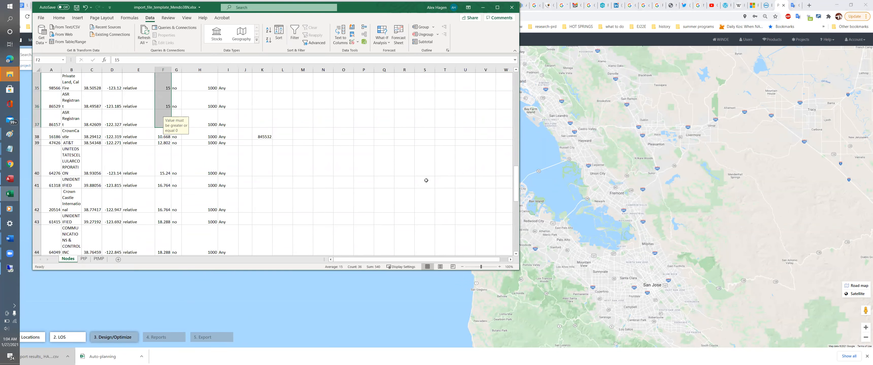
# - Save import_file_template_Mendo38N.xlsx over the existing copy, replacing the old file
pyautogui.click(498, 11)
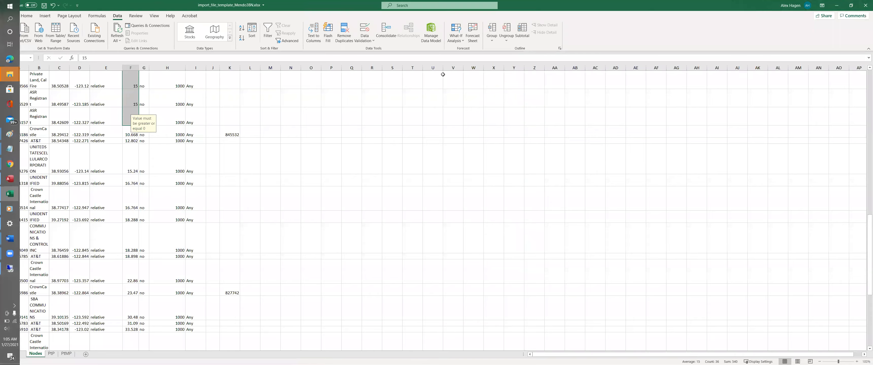
pyautogui.scroll(10, 115, 188)
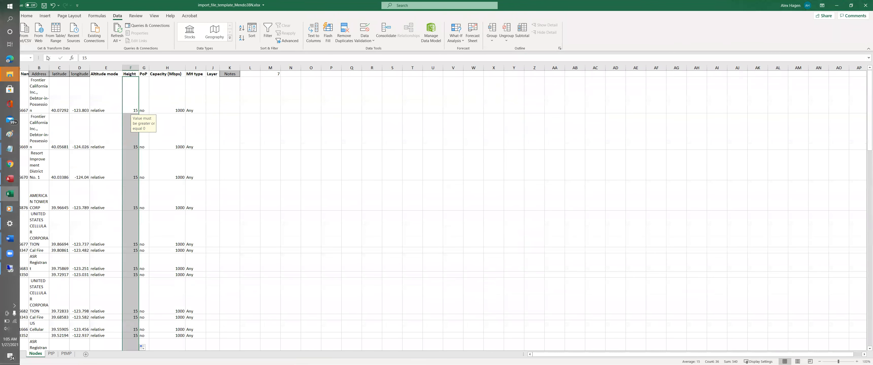
pyautogui.moveTo(11, 286); pyautogui.dragTo(127, 334)
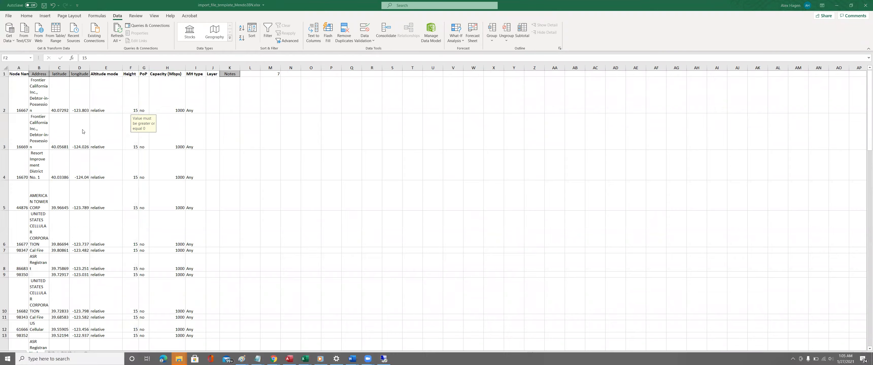
pyautogui.click(7, 16)
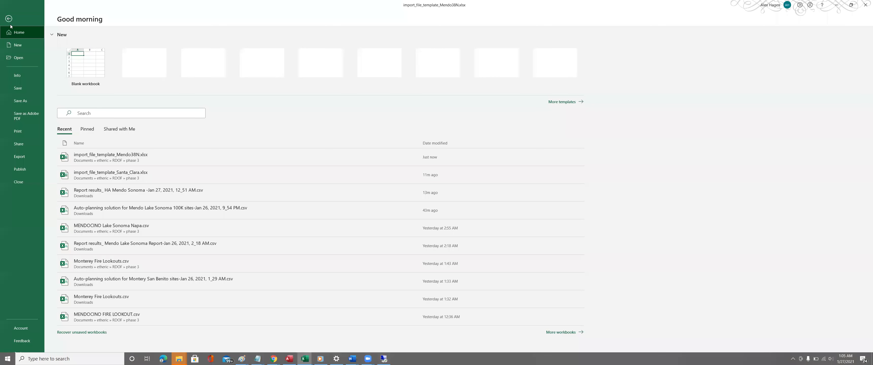
pyautogui.click(19, 101)
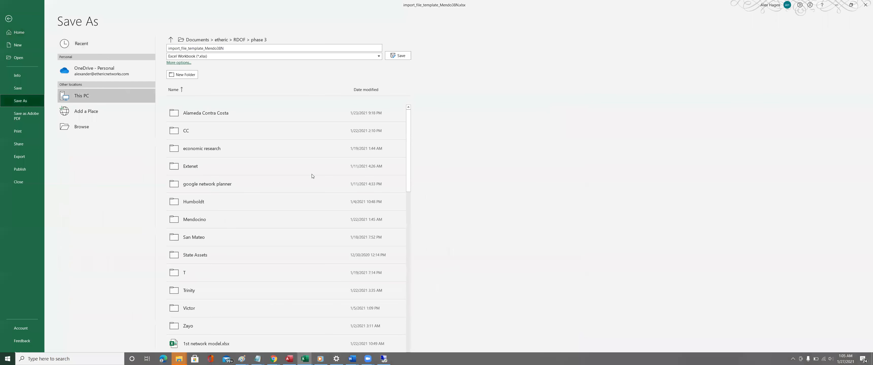
pyautogui.click(398, 56)
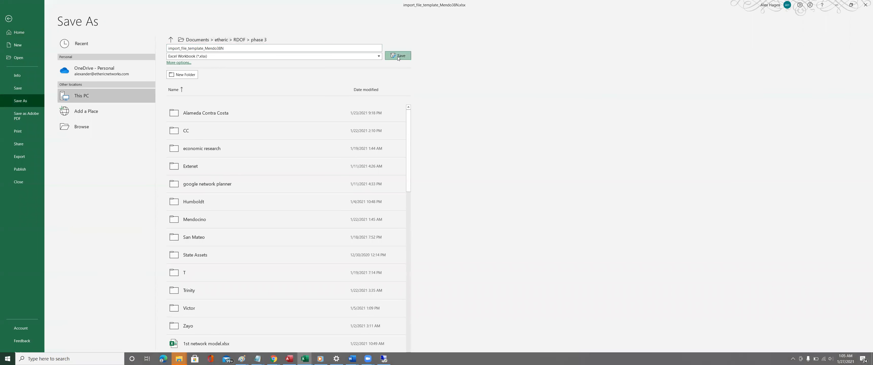
pyautogui.click(454, 209)
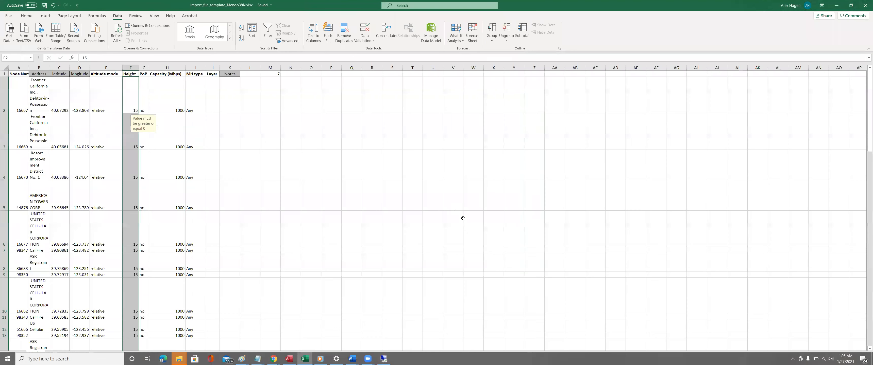
pyautogui.hotkey('alt', 'Tab')
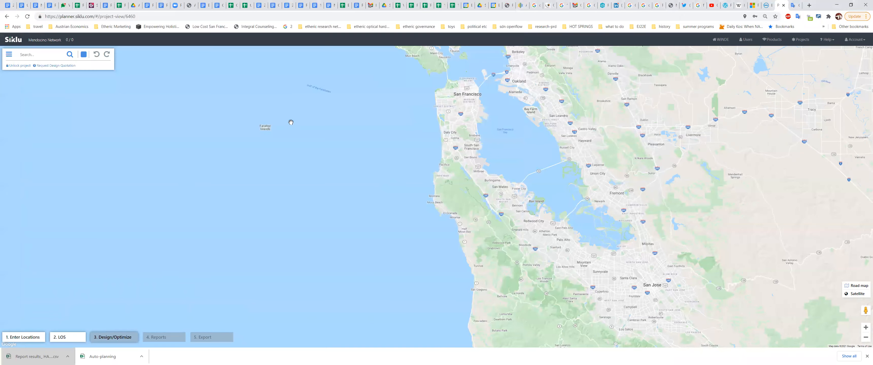
# - Upload import_file_template_Mendo38N.xlsx through Import topology, which fails with a missing 'Latitude' column error
pyautogui.click(23, 338)
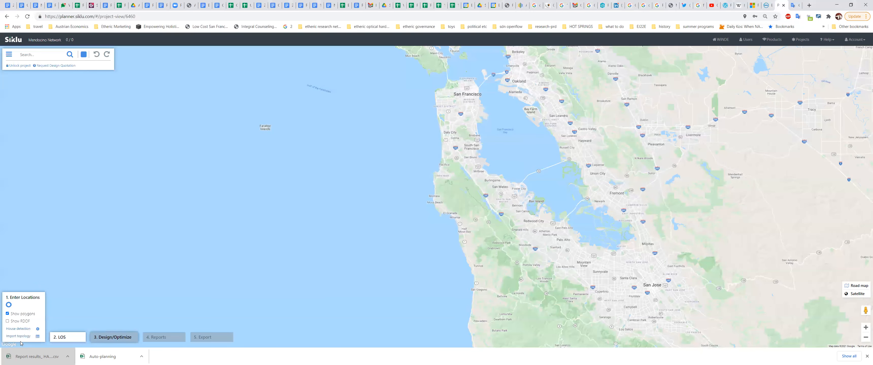
pyautogui.click(19, 336)
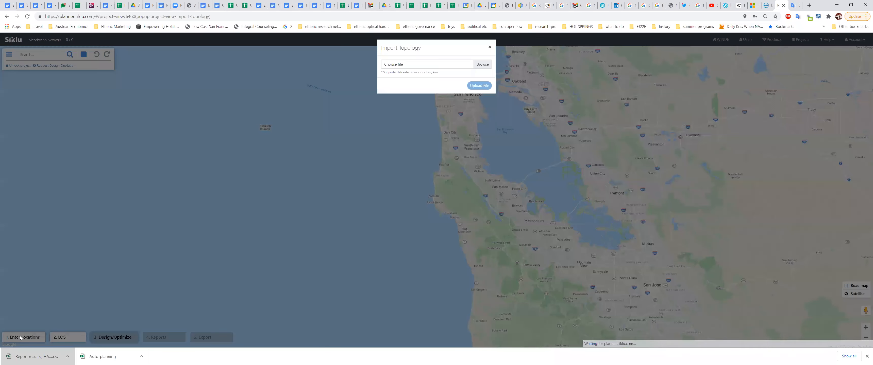
pyautogui.click(486, 65)
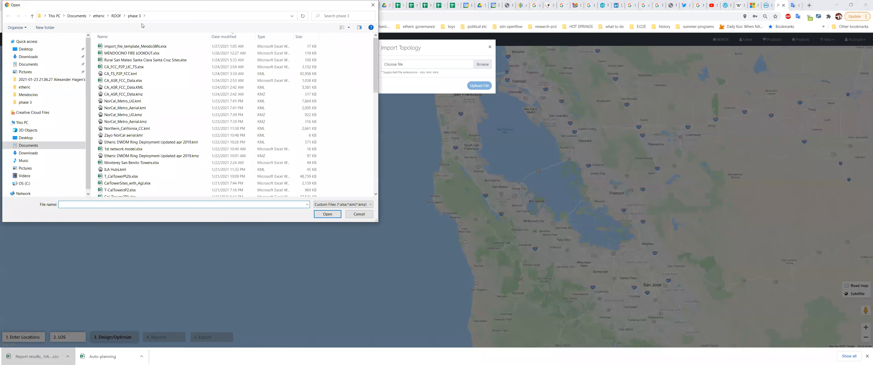
pyautogui.doubleClick(137, 46)
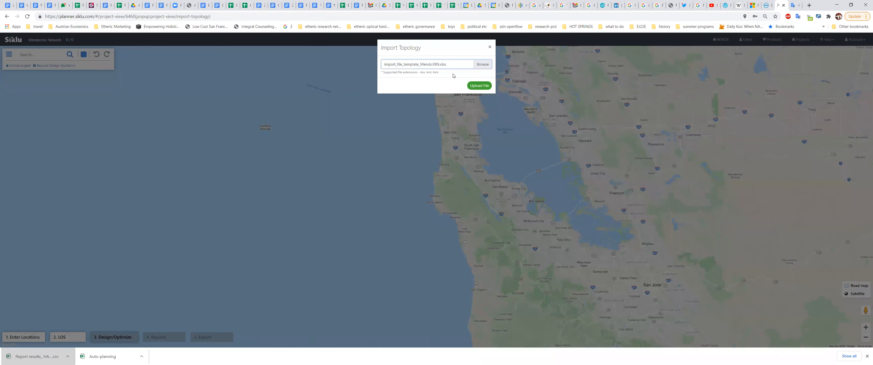
pyautogui.click(479, 87)
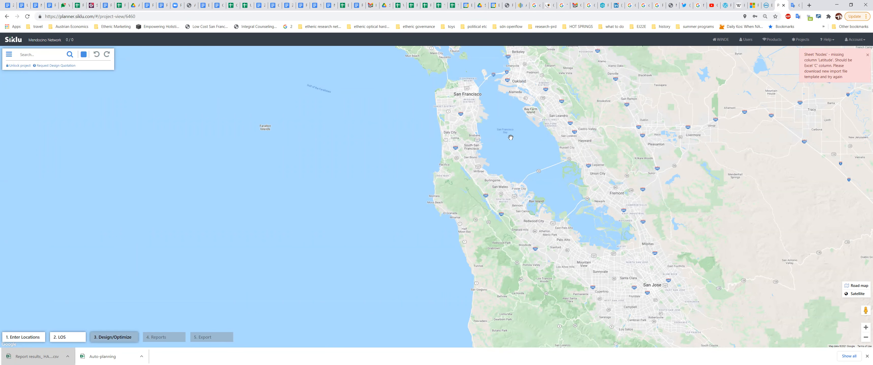
pyautogui.hotkey('alt', 'Tab')
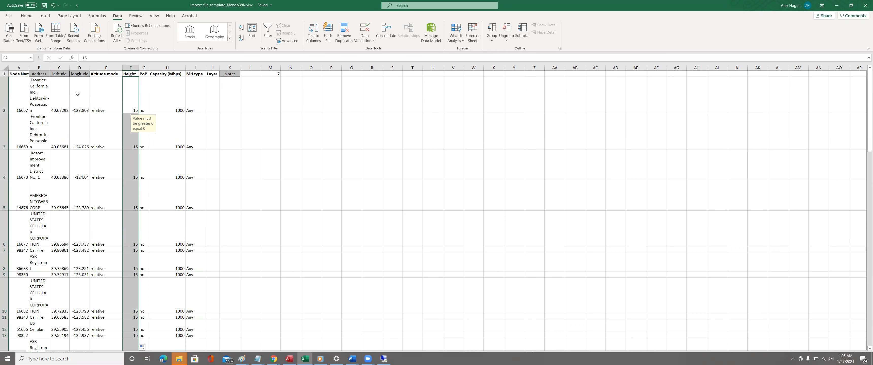
# - Deselect column F in Excel and return to the Siklu Planner map showing the error
pyautogui.click(44, 90)
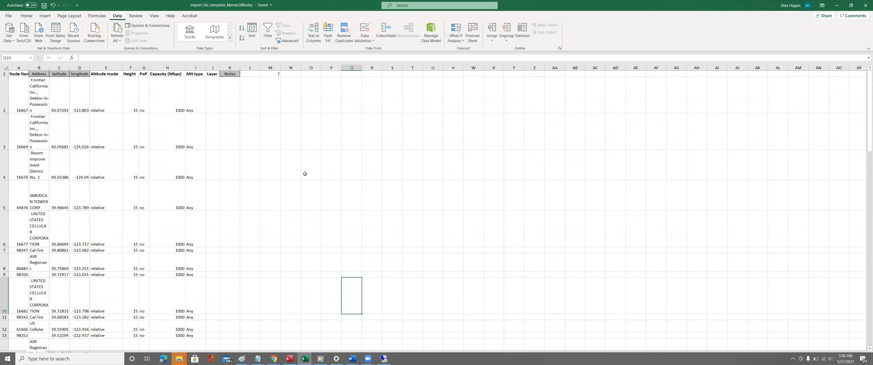
pyautogui.hotkey('alt', 'Tab')
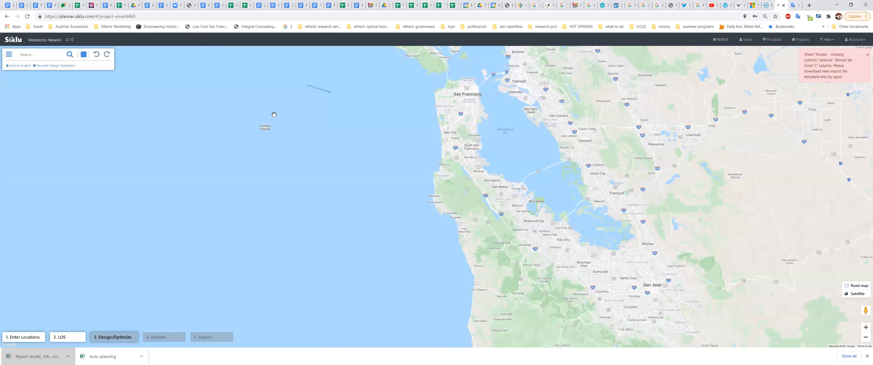
# - Download the Import topology template and open import_file_template (7).xlsx in Excel
pyautogui.moveTo(27, 338)
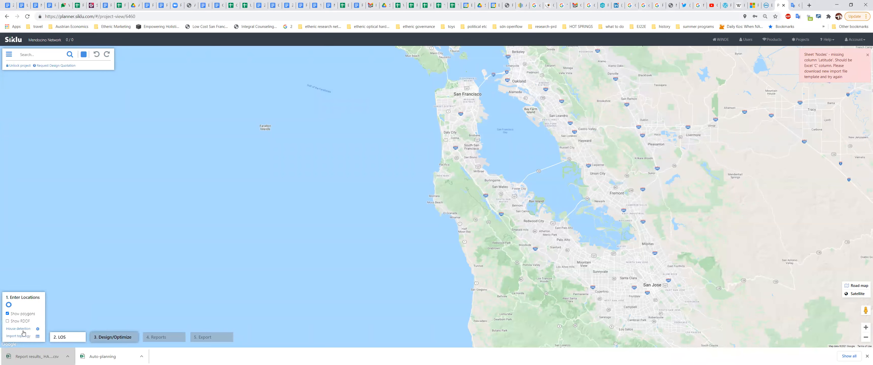
pyautogui.click(38, 338)
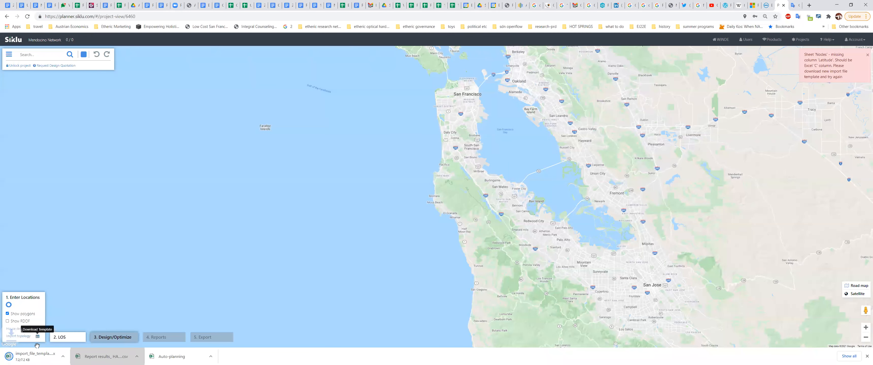
pyautogui.click(42, 359)
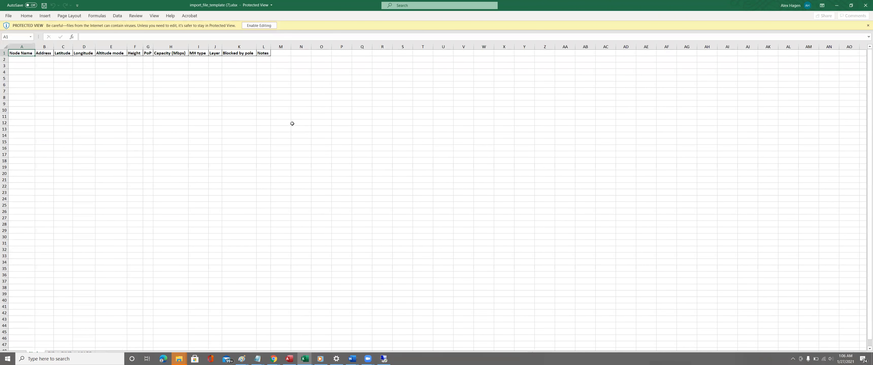
# - Copy the latitude and longitude values C2:D64 from the Mendo38N workbook
pyautogui.hotkey('alt', 'Tab')
pyautogui.click(58, 84)
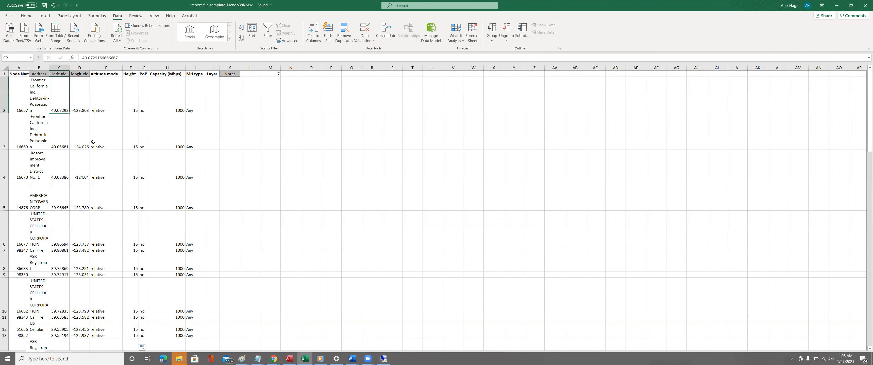
pyautogui.moveTo(865, 105); pyautogui.dragTo(840, 336)
pyautogui.scroll(-4, 163, 294)
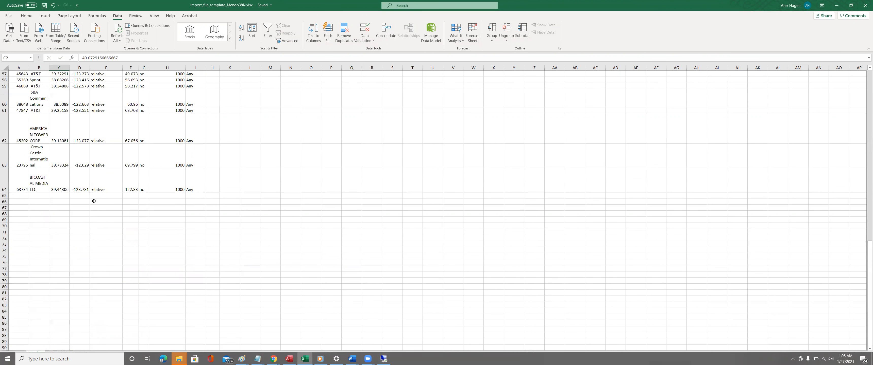
pyautogui.keyDown('shift'); pyautogui.click(83, 190); pyautogui.keyUp('shift')
pyautogui.hotkey('ctrl', 'c')
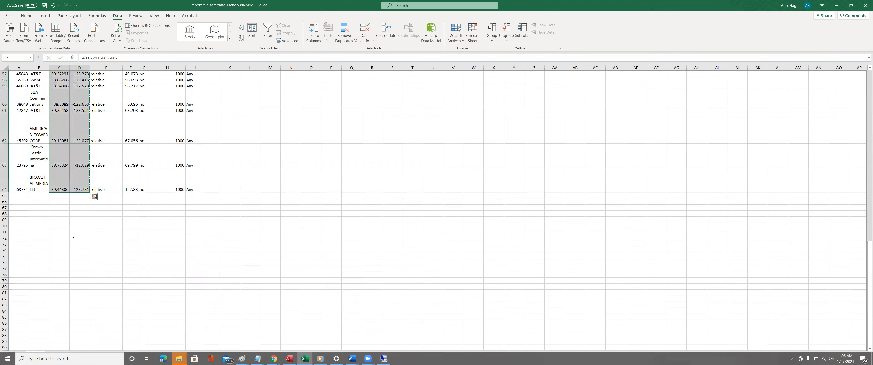
pyautogui.click(384, 359)
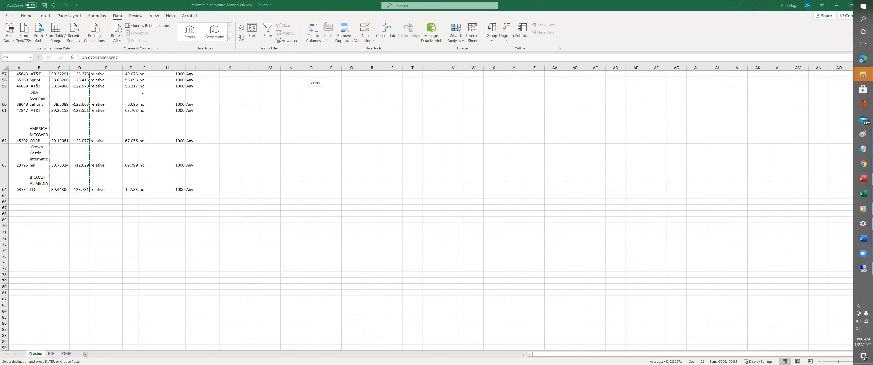
# - Paste the coordinates into the new template starting at C2 under Latitude and Longitude
pyautogui.hotkey('alt', 'Tab')
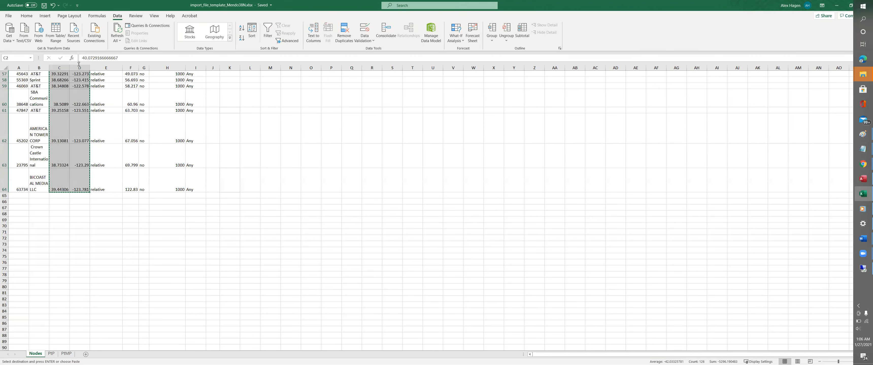
pyautogui.hotkey('alt', 'Tab')
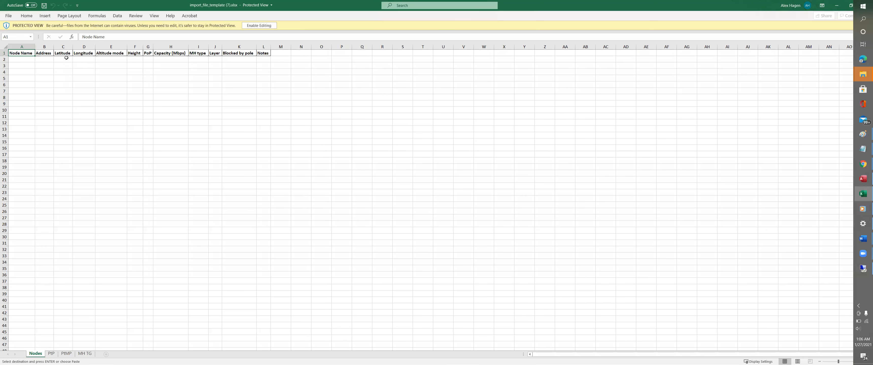
pyautogui.click(63, 59)
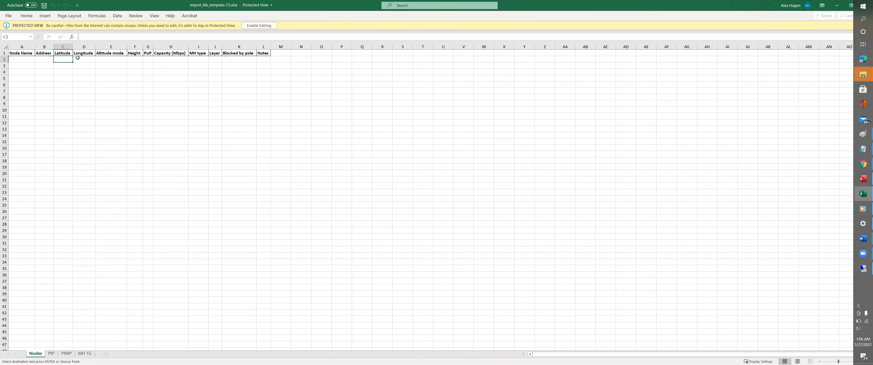
pyautogui.doubleClick(266, 19)
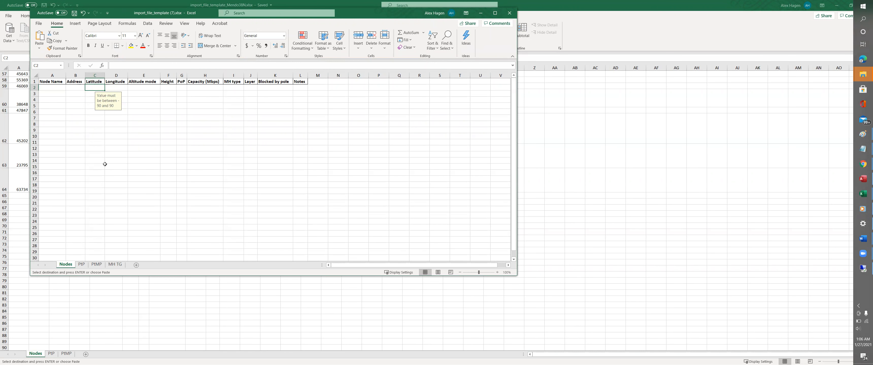
pyautogui.hotkey('ctrl', 'v')
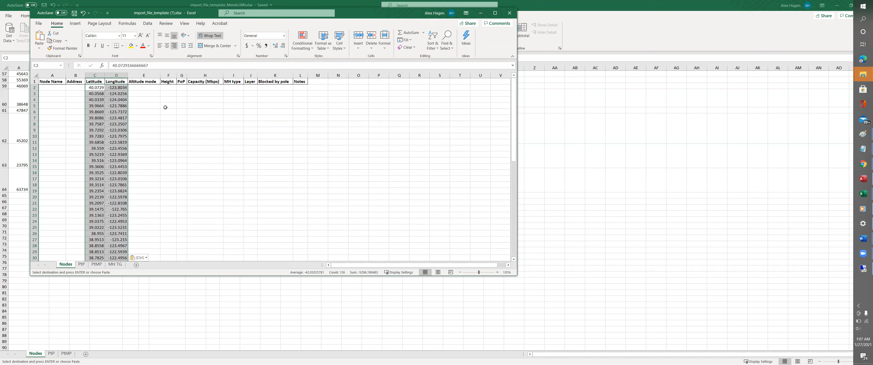
pyautogui.hotkey('alt', 'Tab')
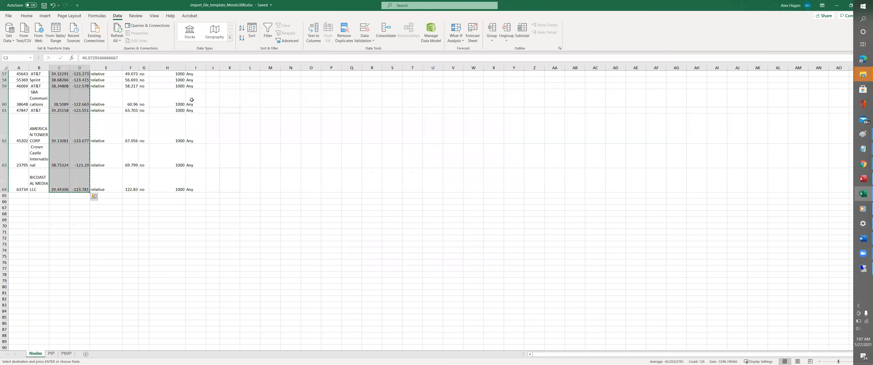
pyautogui.hotkey('alt', 'Tab')
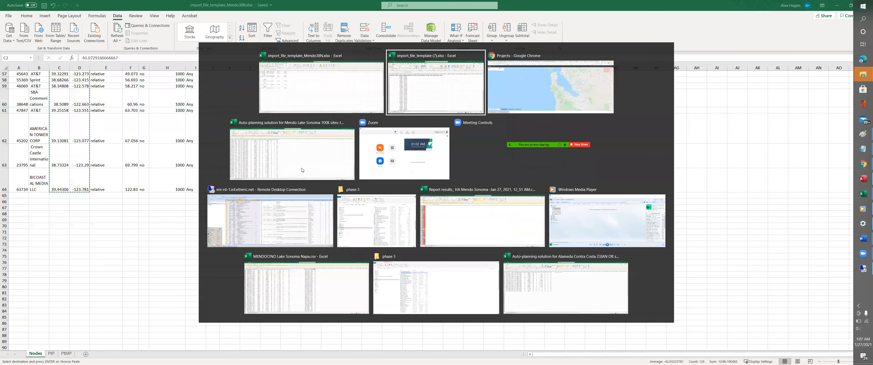
pyautogui.hotkey('alt', 'shift', 'Tab')
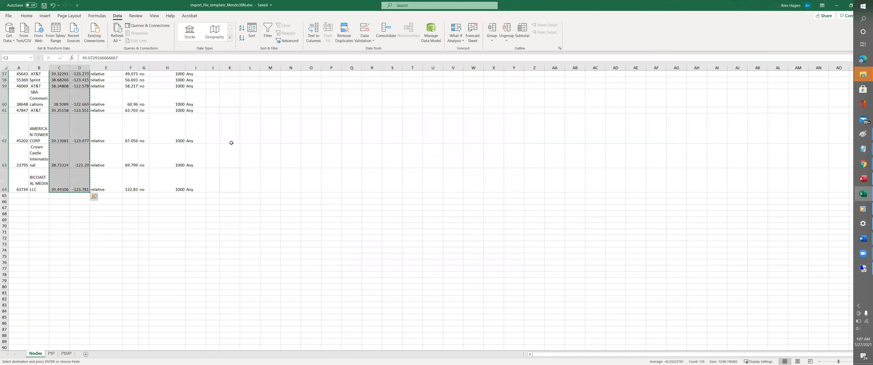
pyautogui.scroll(15, 231, 143)
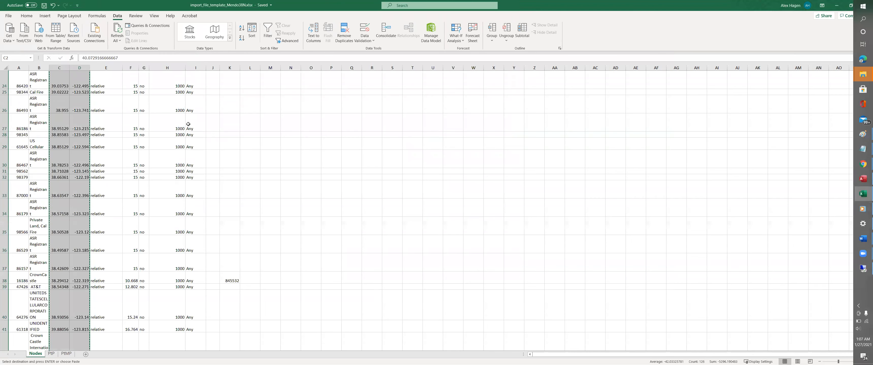
# - Enter the formula =LEFT(B2,20) in N2 to shorten the first address
pyautogui.click(298, 100)
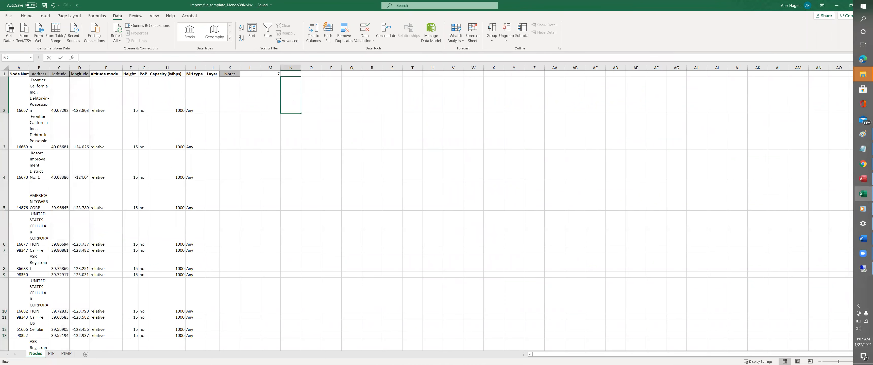
pyautogui.write('=cpn')
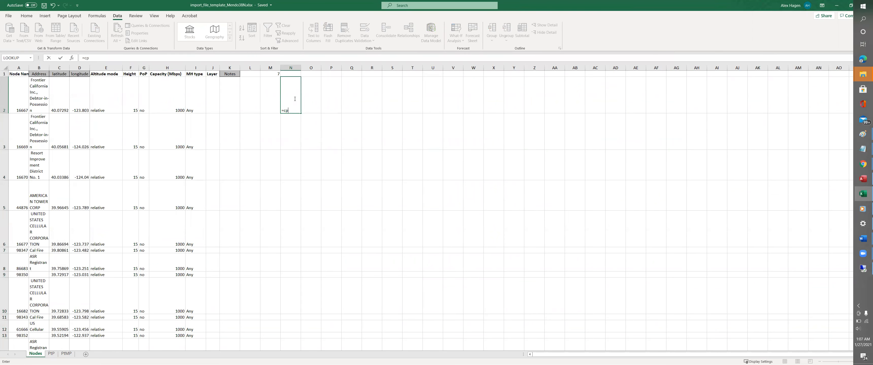
pyautogui.press('BackSpace')
pyautogui.write('onca')
pyautogui.press('Down')
pyautogui.press('Tab')
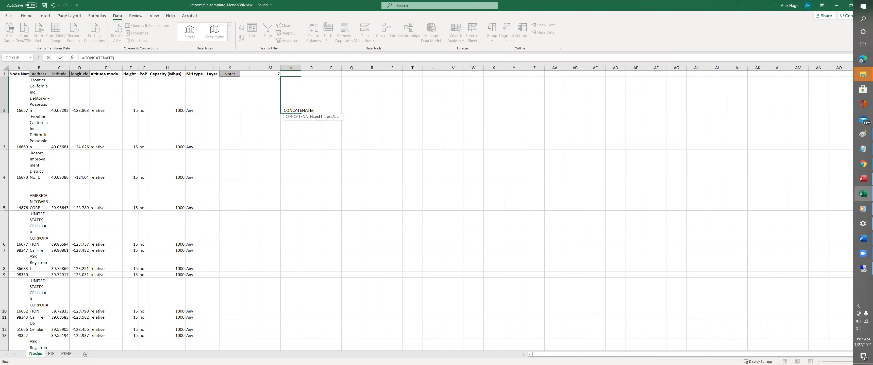
pyautogui.click(32, 90)
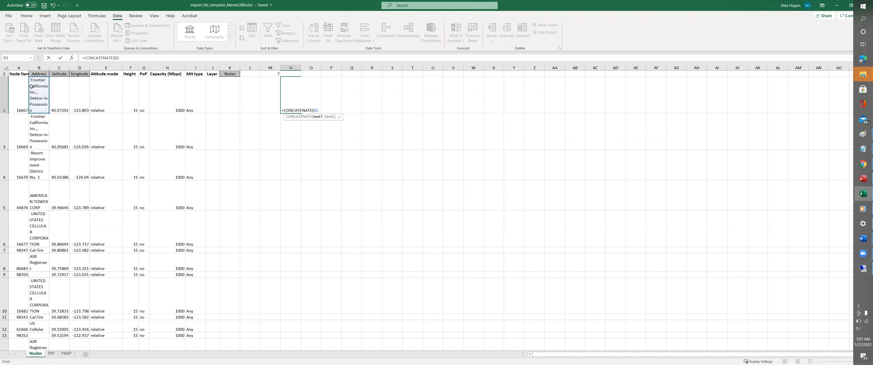
pyautogui.write(',')
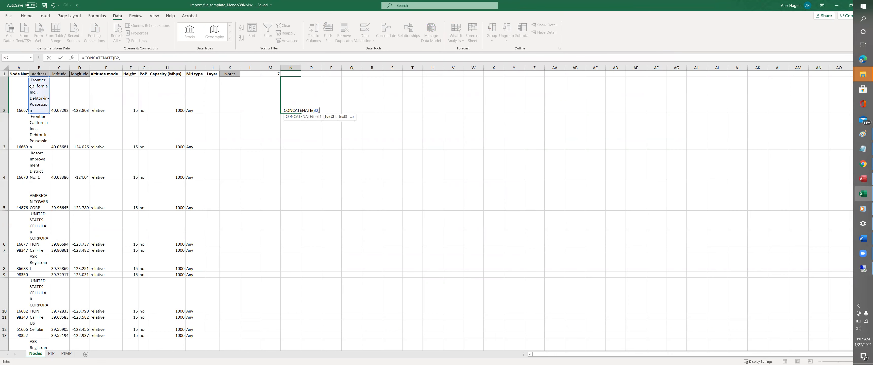
pyautogui.write('20')
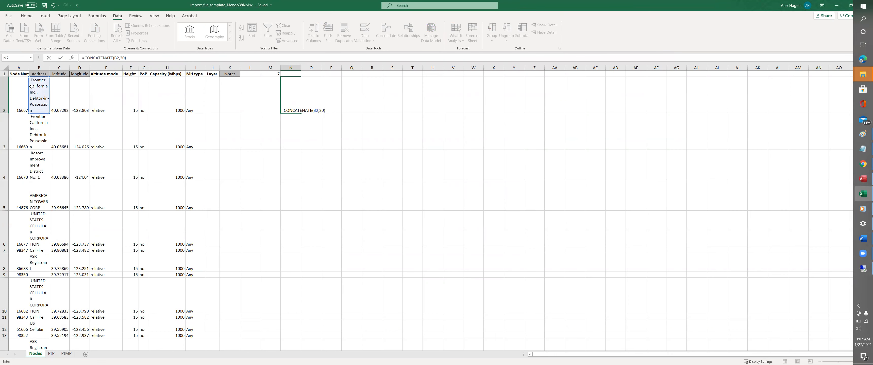
pyautogui.press('Return')
pyautogui.press('Up')
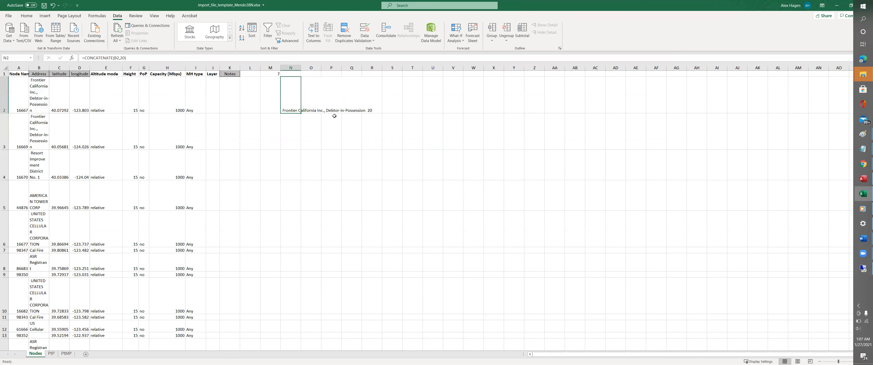
pyautogui.click(84, 58)
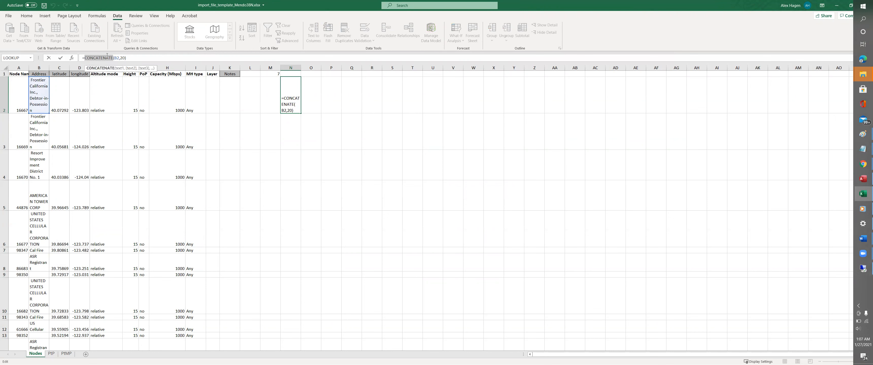
pyautogui.write('left')
pyautogui.press('Return')
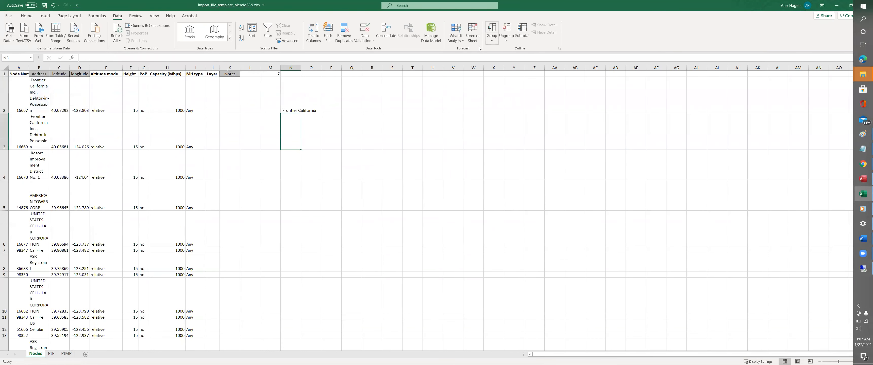
# - Fill the LEFT formula down column N to row 64 and copy it
pyautogui.click(285, 105)
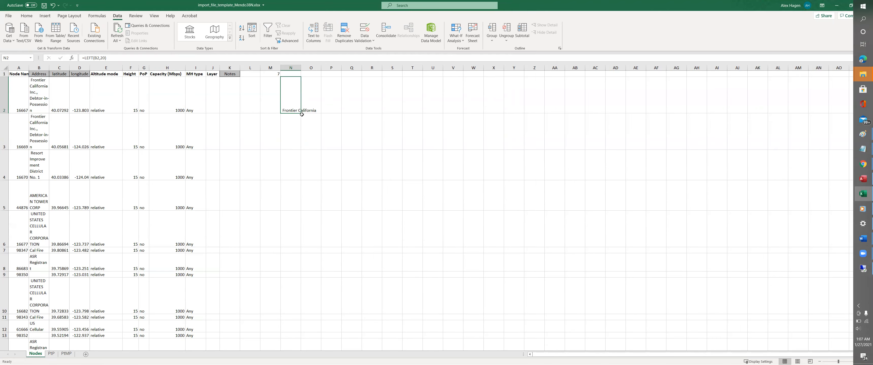
pyautogui.moveTo(300, 114); pyautogui.dragTo(281, 113)
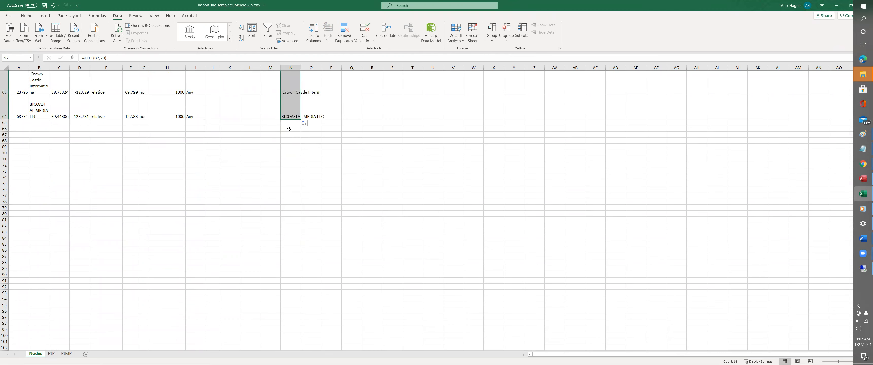
pyautogui.hotkey('ctrl', 'c')
pyautogui.scroll(20, 299, 122)
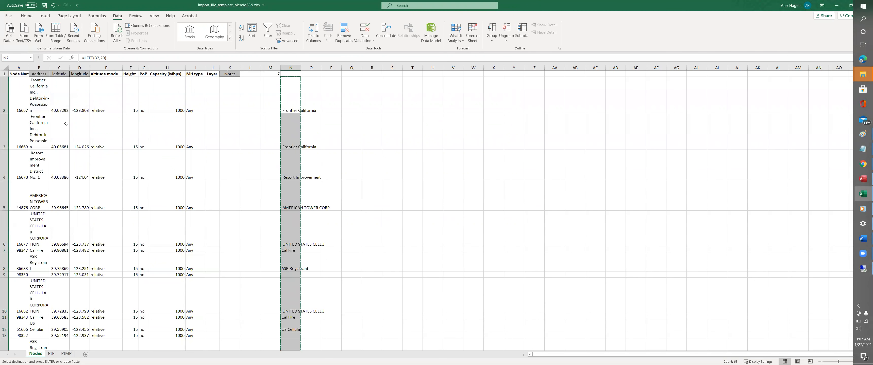
pyautogui.hotkey('alt', 'Tab')
# - Paste shortened addresses into template B2, clear the #REF! result, and widen column B
pyautogui.hotkey('alt', 'Tab')
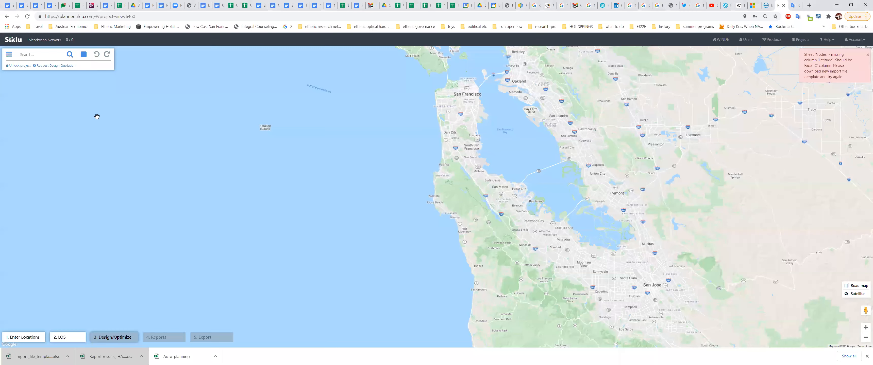
pyautogui.hotkey('alt', 'Tab')
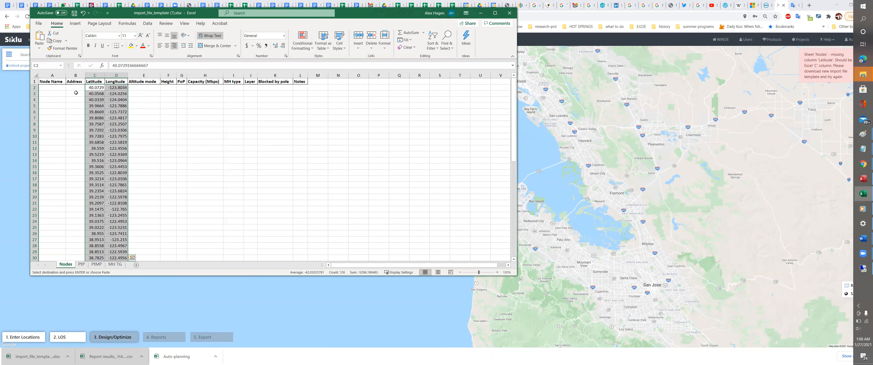
pyautogui.click(73, 88)
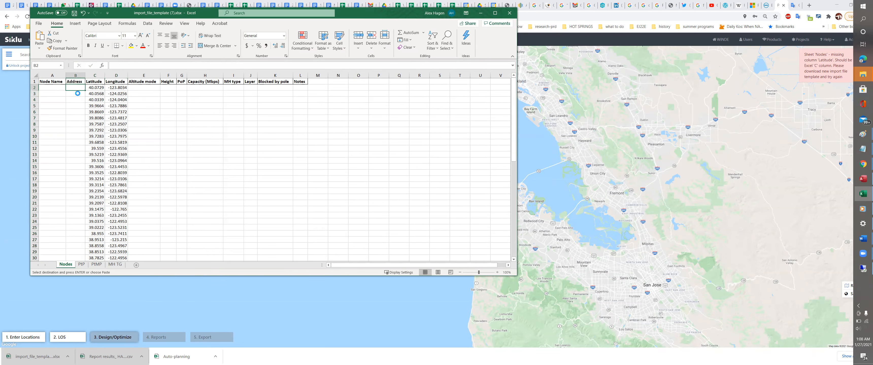
pyautogui.hotkey('ctrl', 'v')
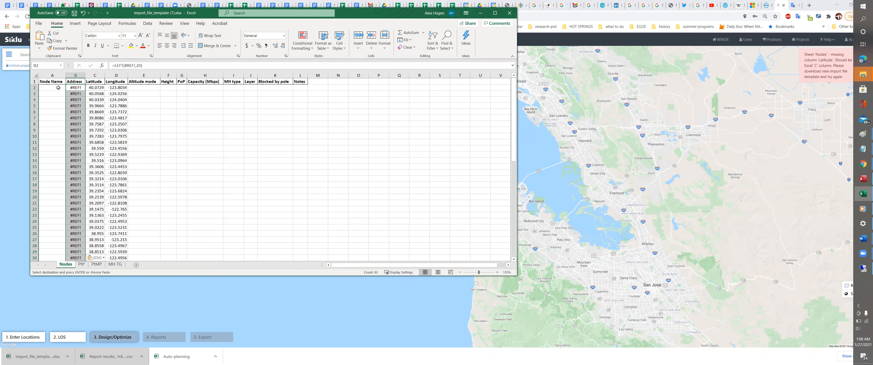
pyautogui.press('Delete')
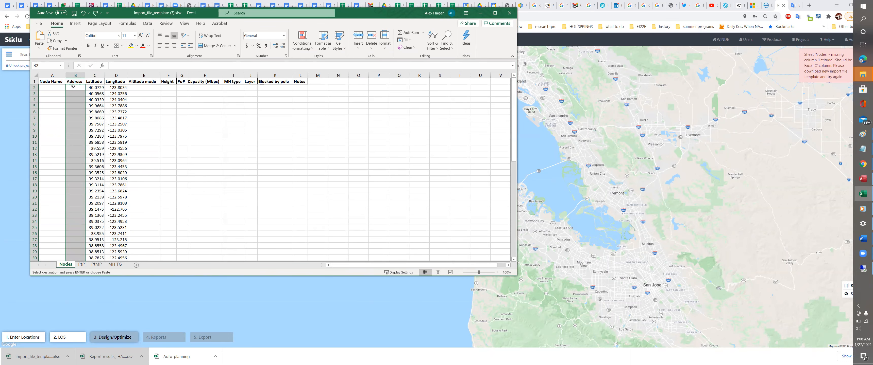
pyautogui.rightClick(73, 86)
pyautogui.moveTo(135, 129)
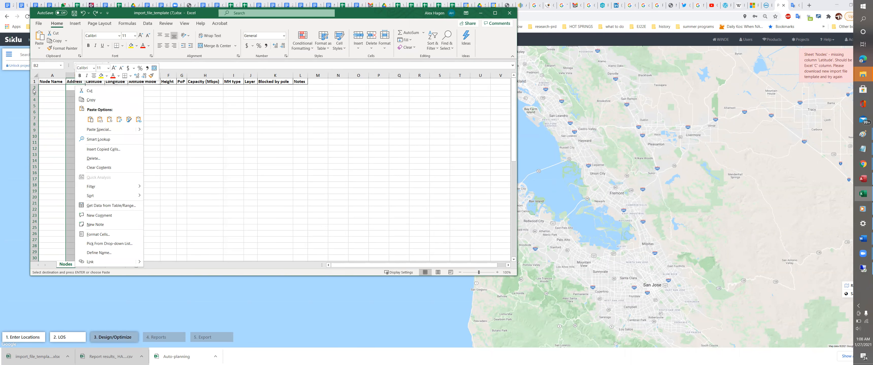
pyautogui.click(192, 109)
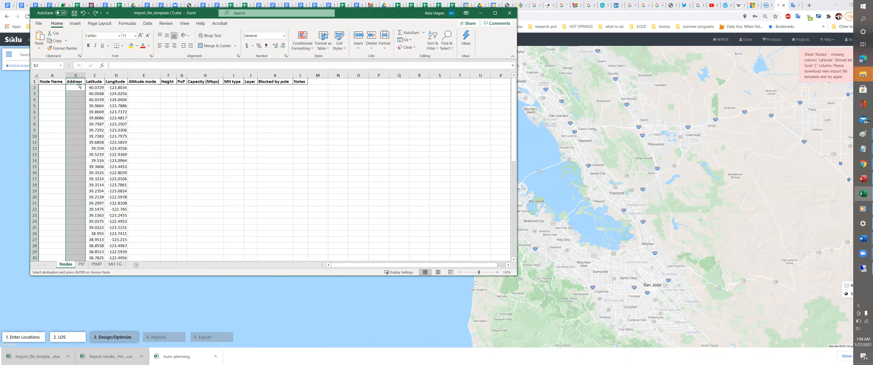
pyautogui.moveTo(97, 75); pyautogui.dragTo(127, 75)
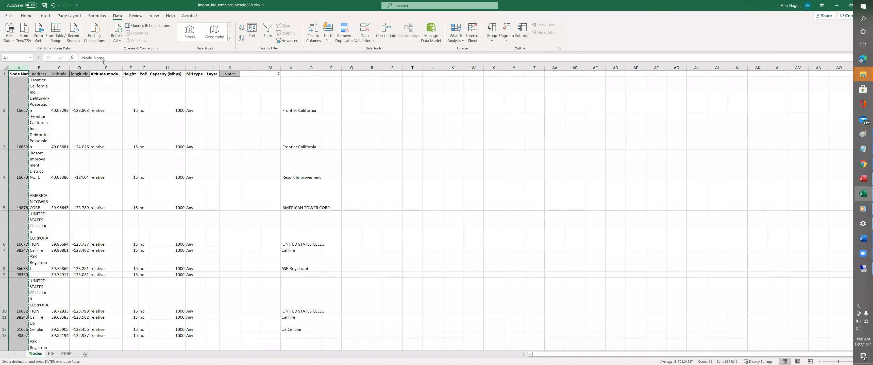
pyautogui.hotkey('alt', 'Tab')
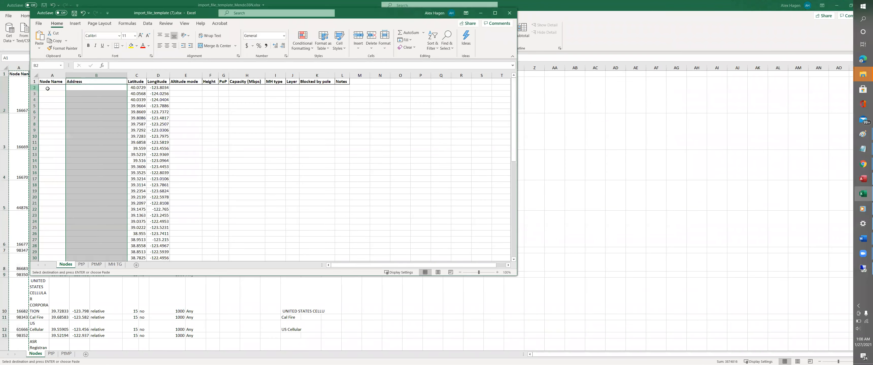
# - Attempt a paste into template cell A2 and dismiss the paste-size mismatch error
pyautogui.click(52, 88)
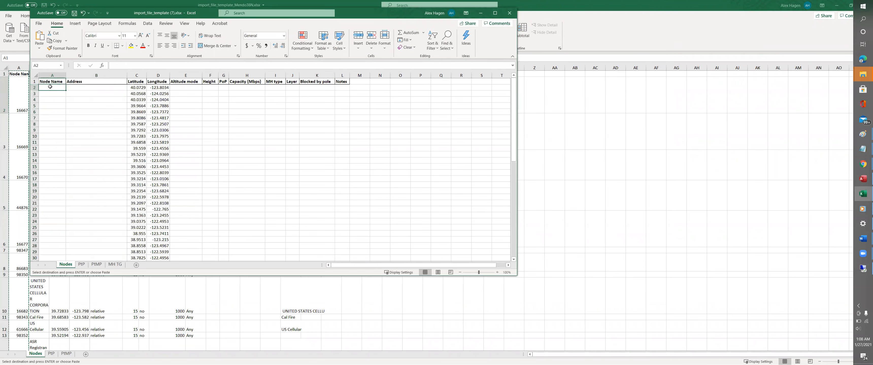
pyautogui.hotkey('ctrl', 'v')
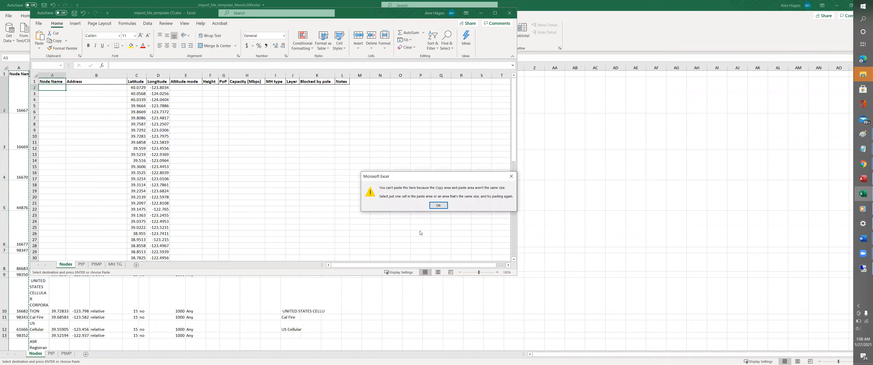
pyautogui.press('Return')
pyautogui.click(213, 178)
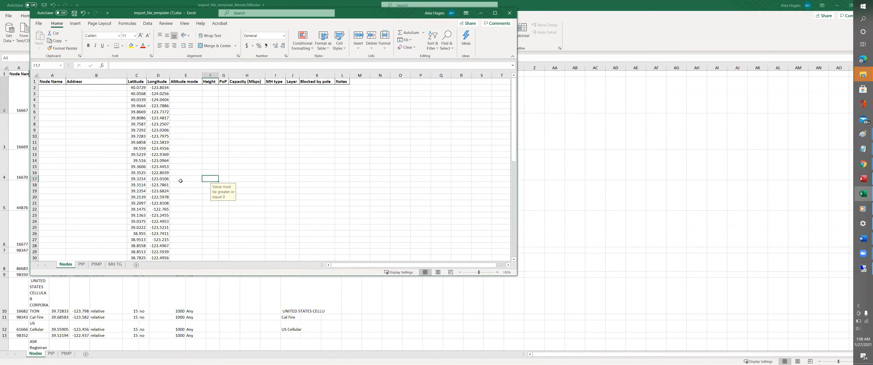
# - Copy the node numbers A2:A64 from the Mendo38N sheet
pyautogui.click(25, 105)
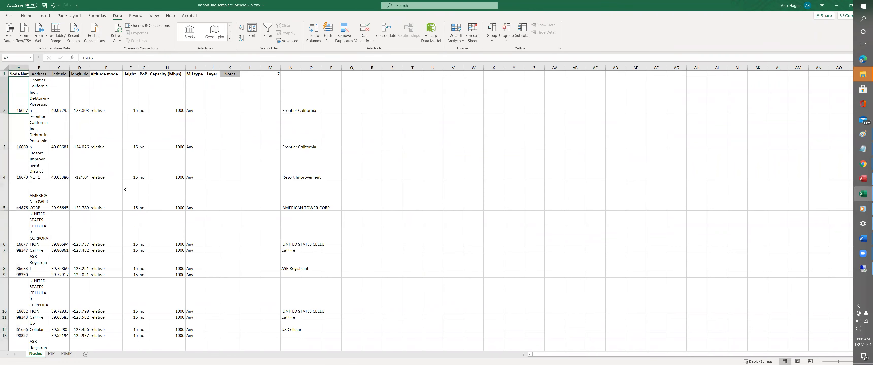
pyautogui.scroll(-15, 126, 190)
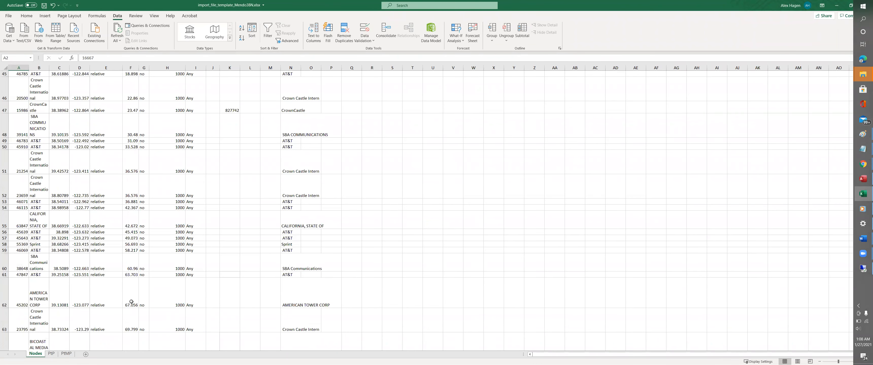
pyautogui.scroll(-7, 131, 302)
pyautogui.scroll(3, 54, 197)
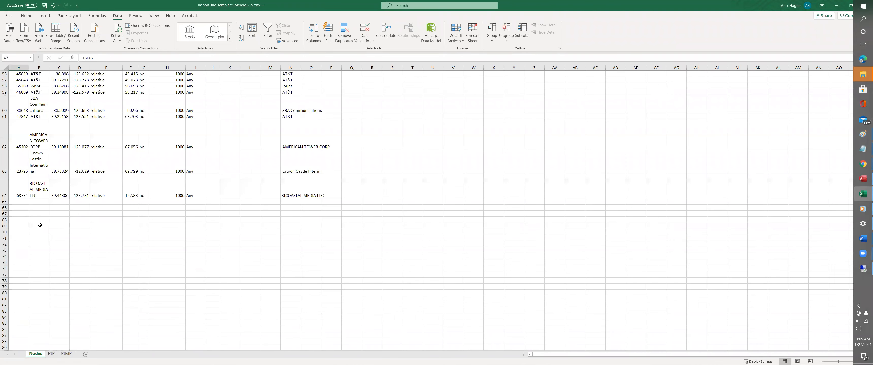
pyautogui.keyDown('shift'); pyautogui.click(15, 195); pyautogui.keyUp('shift')
pyautogui.hotkey('ctrl', 'c')
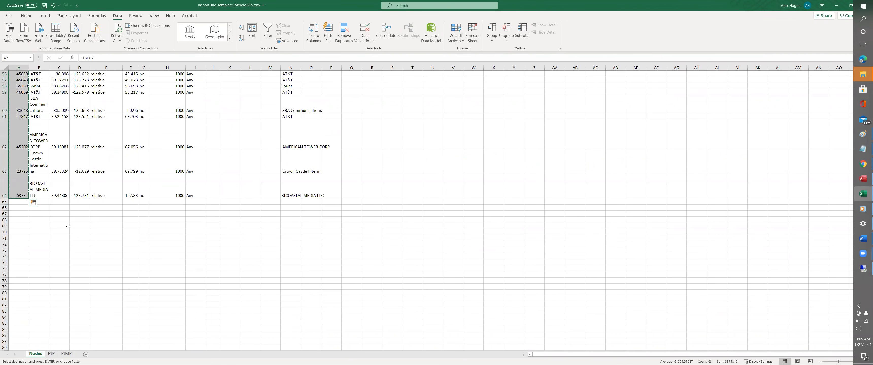
# - Paste the node numbers into the template's Node Name column starting at A2
pyautogui.hotkey('alt', 'Tab')
pyautogui.click(47, 87)
pyautogui.hotkey('ctrl', 'v')
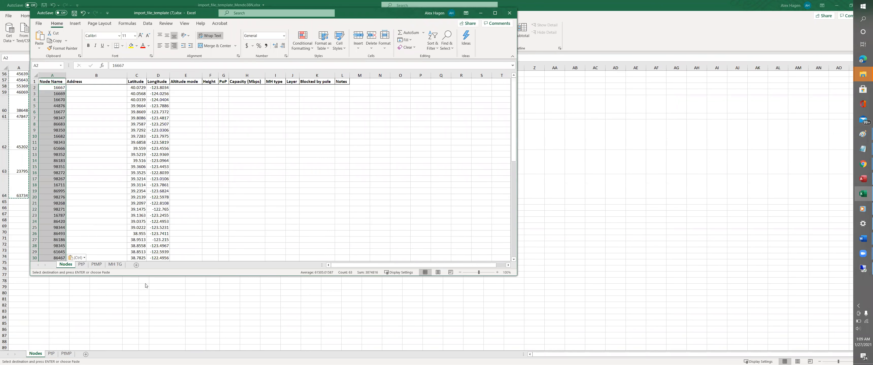
pyautogui.hotkey('alt', 'Tab')
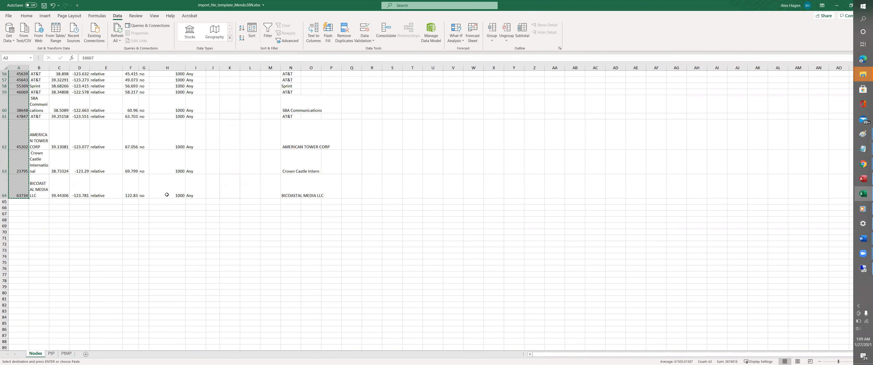
pyautogui.click(178, 195)
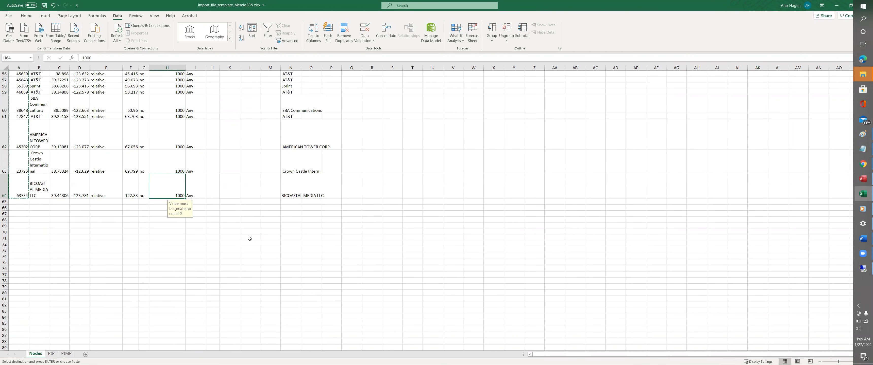
pyautogui.scroll(18, 250, 238)
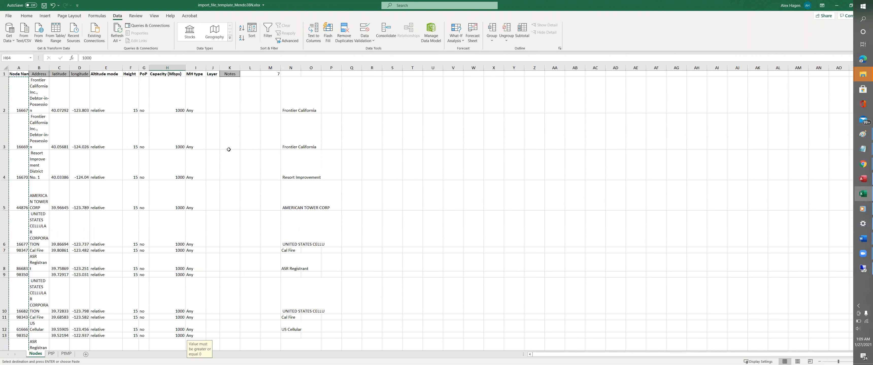
# - Copy the C2:H64 node attribute block from Mendo38N and paste it at C2 in the template
pyautogui.keyDown('shift'); pyautogui.click(58, 81); pyautogui.keyUp('shift')
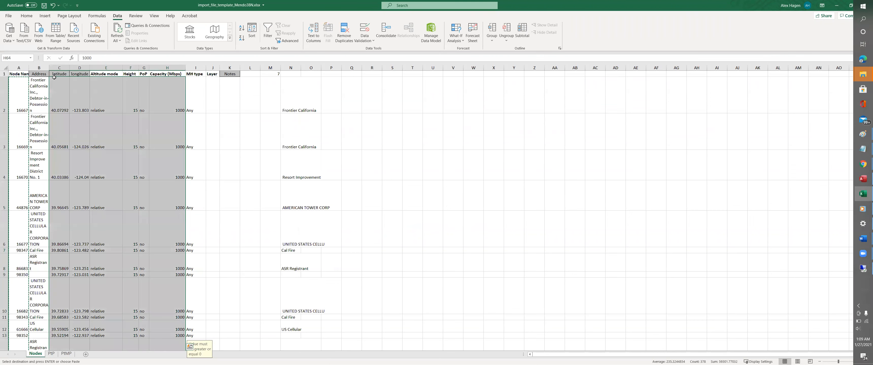
pyautogui.hotkey('ctrl', 'c')
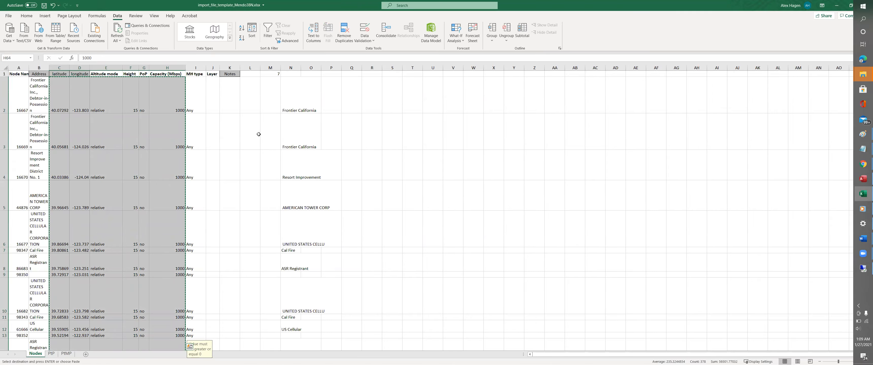
pyautogui.hotkey('alt', 'Tab')
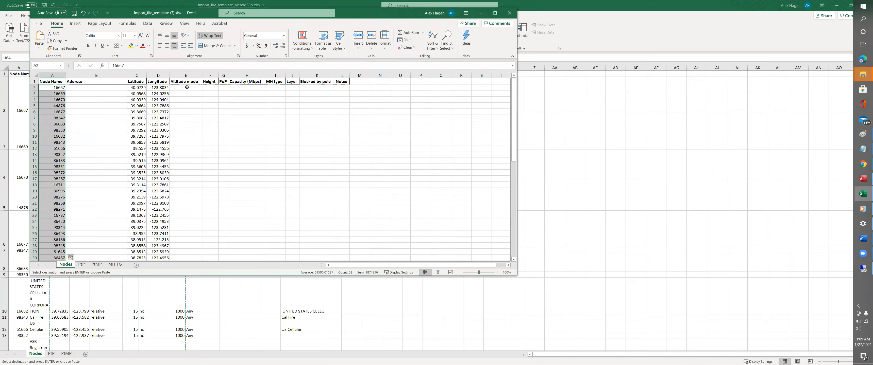
pyautogui.hotkey('alt', 'Tab')
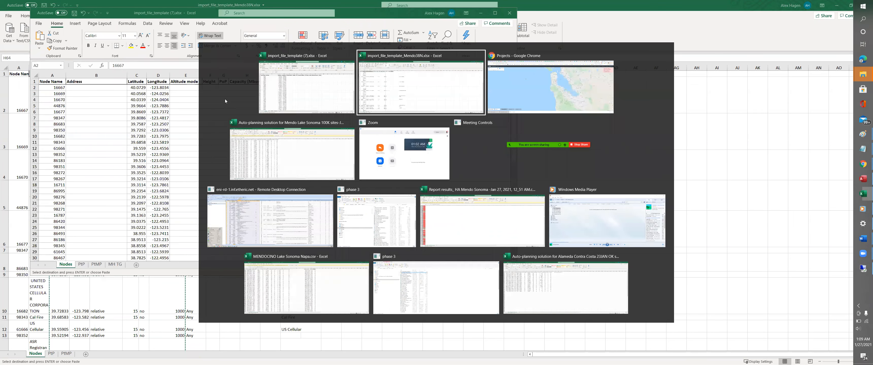
pyautogui.hotkey('alt', 'Tab')
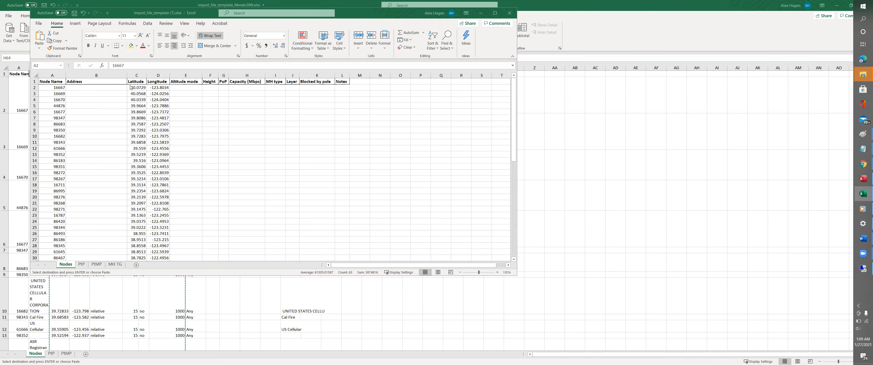
pyautogui.hotkey('alt', 'Tab')
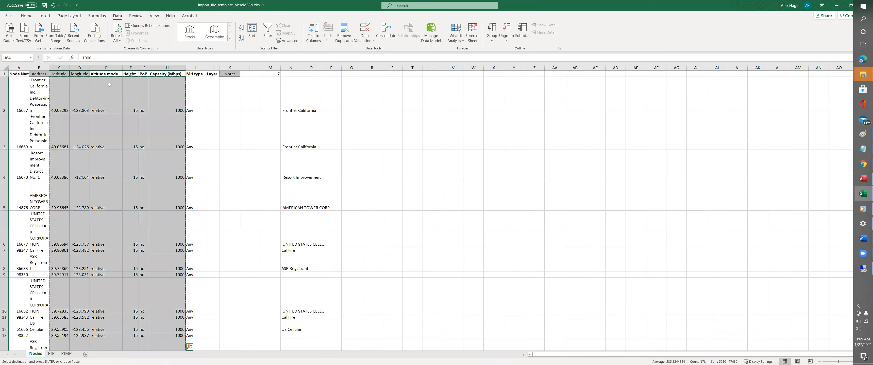
pyautogui.hotkey('alt', 'Tab')
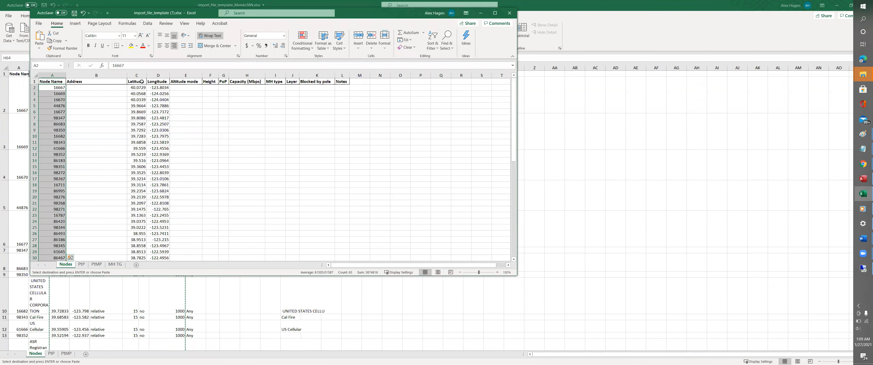
pyautogui.click(136, 88)
pyautogui.hotkey('ctrl', 'v')
# - Copy the MH type column I from Mendo38N into column I of the template
pyautogui.hotkey('alt', 'Tab')
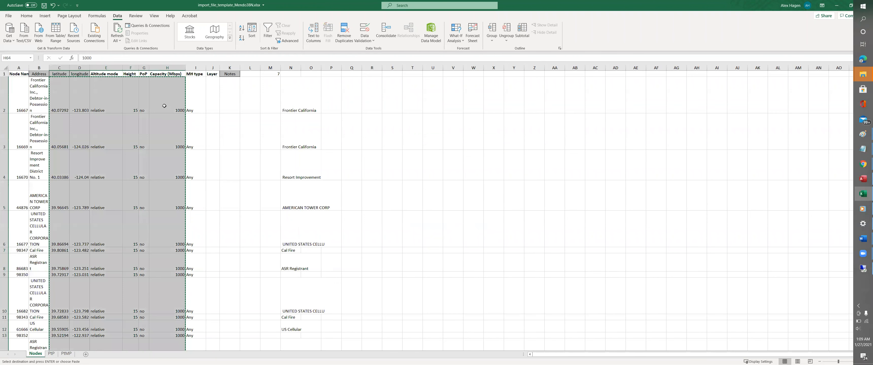
pyautogui.click(197, 88)
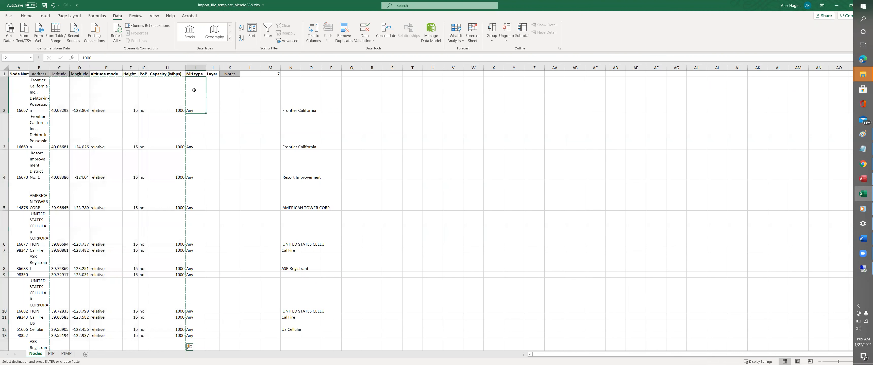
pyautogui.click(196, 67)
pyautogui.hotkey('ctrl', 'c')
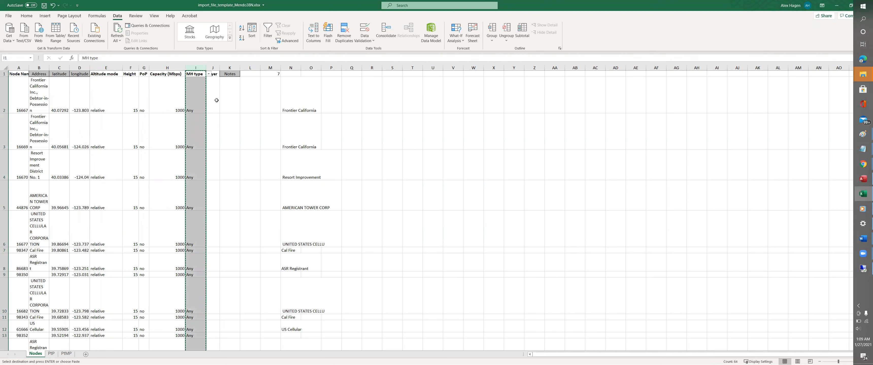
pyautogui.hotkey('alt', 'Tab')
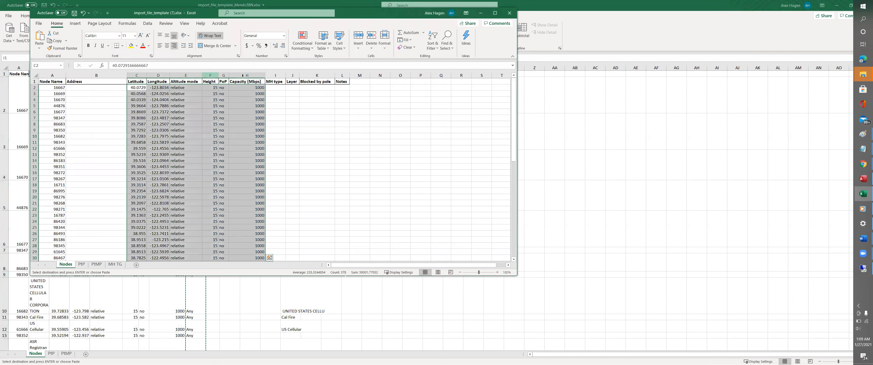
pyautogui.click(275, 76)
pyautogui.hotkey('ctrl', 'v')
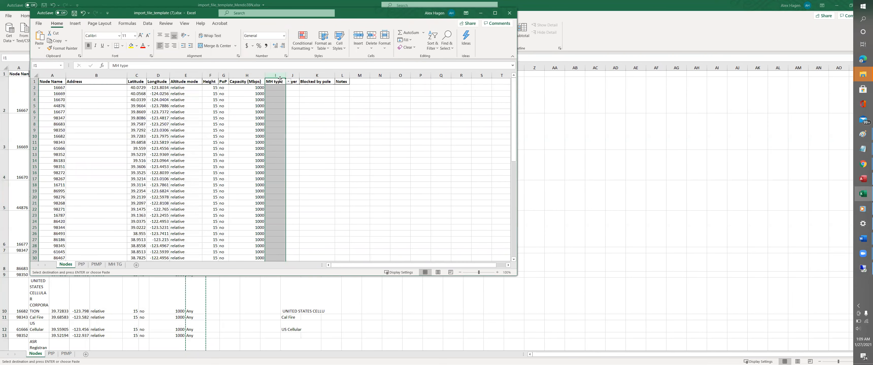
# - Save As into the phase 3 folder, replacing the '(7)' name ending with Mendo_38N
pyautogui.click(39, 23)
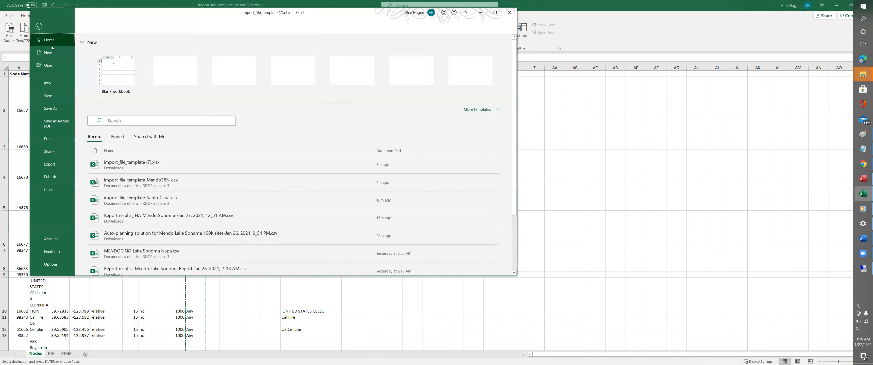
pyautogui.click(55, 111)
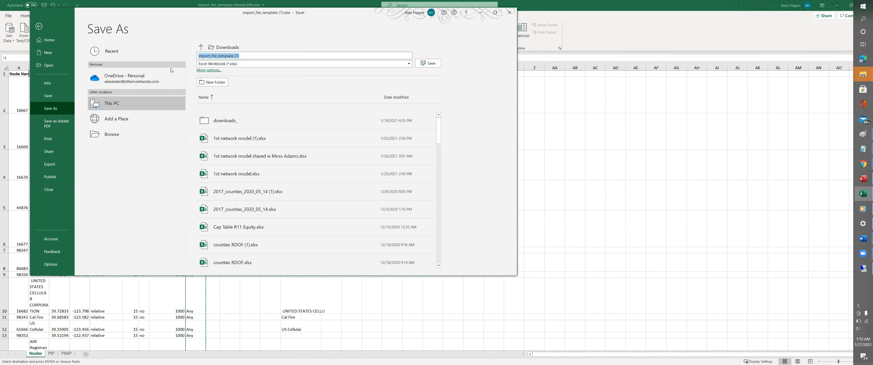
pyautogui.click(199, 56)
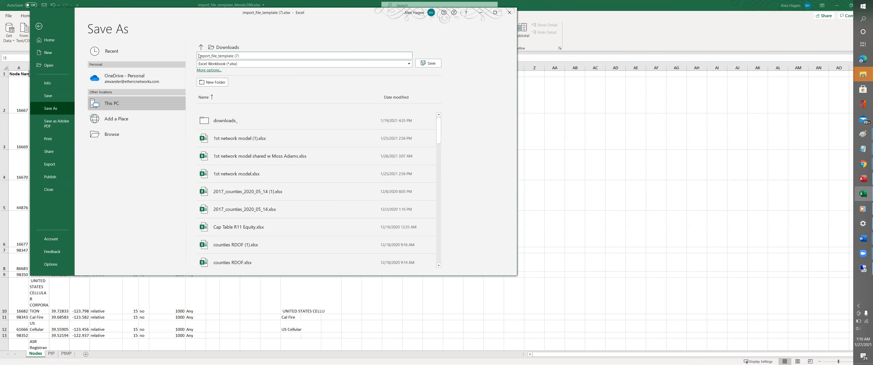
pyautogui.click(193, 57)
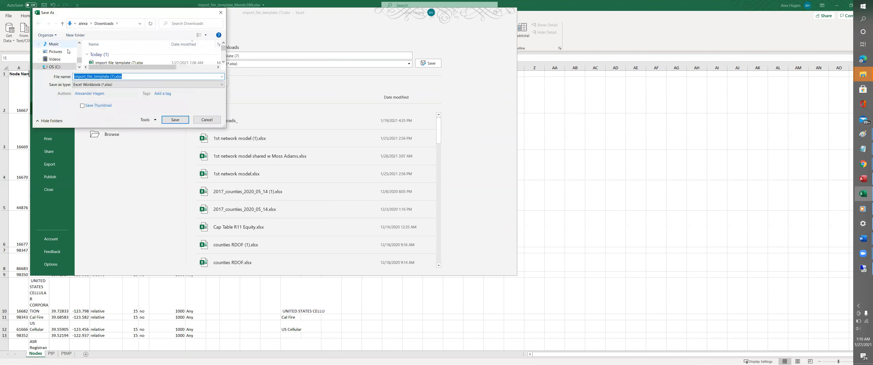
pyautogui.scroll(3, 69, 54)
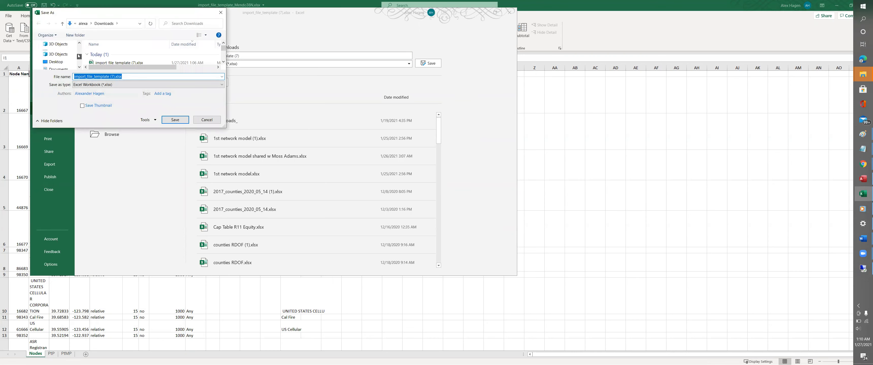
pyautogui.click(68, 52)
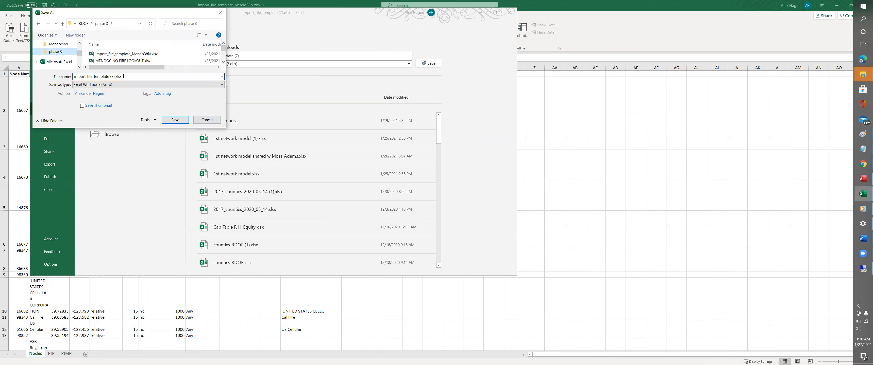
pyautogui.click(108, 76)
pyautogui.moveTo(109, 76); pyautogui.dragTo(125, 78)
pyautogui.write('Mendo_')
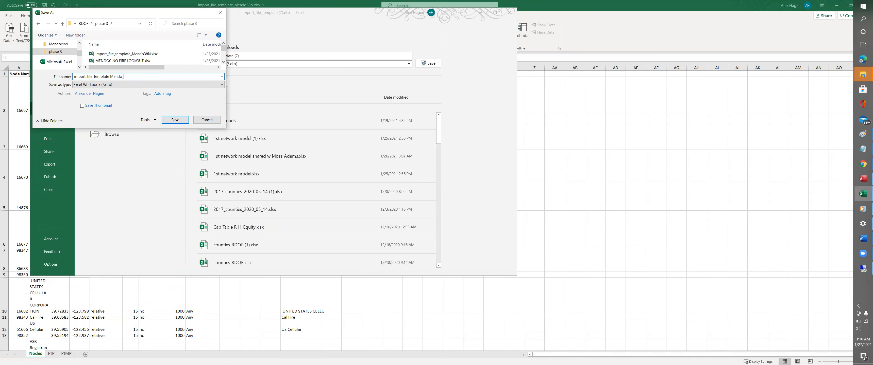
pyautogui.write('38N.xlsx')
pyautogui.press('Return')
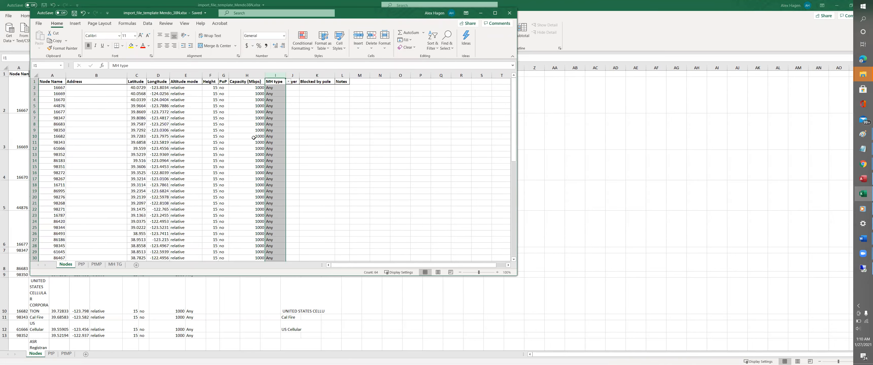
pyautogui.hotkey('alt', 'Tab')
pyautogui.hotkey('alt', 'Tab')
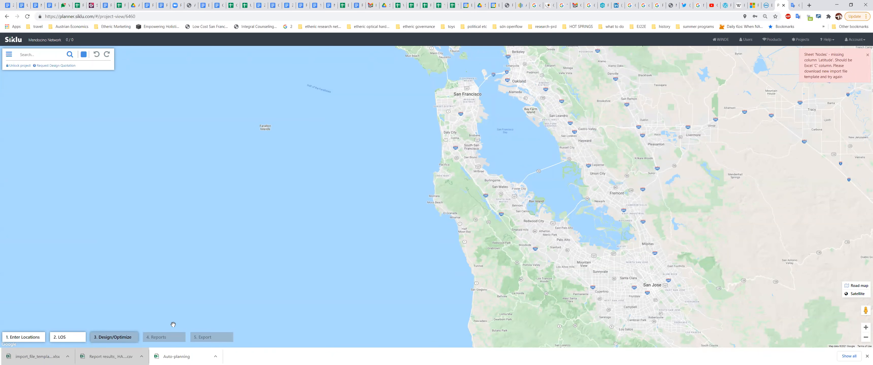
# - Pick the import_file_template Mendo_38N file in Import Topology and upload it as nodes
pyautogui.moveTo(27, 338)
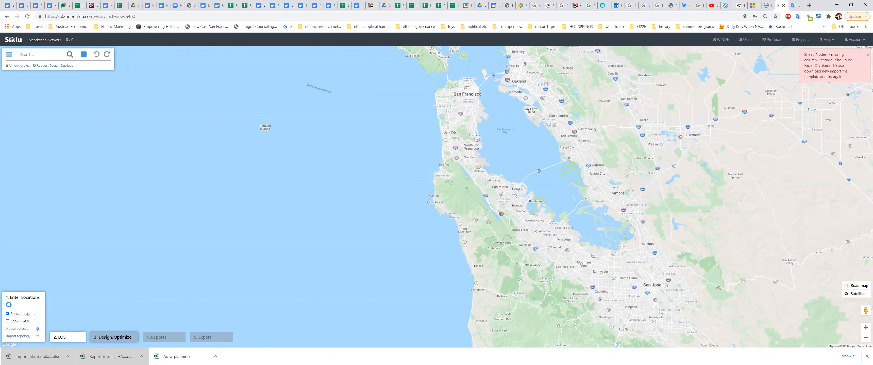
pyautogui.moveTo(67, 315)
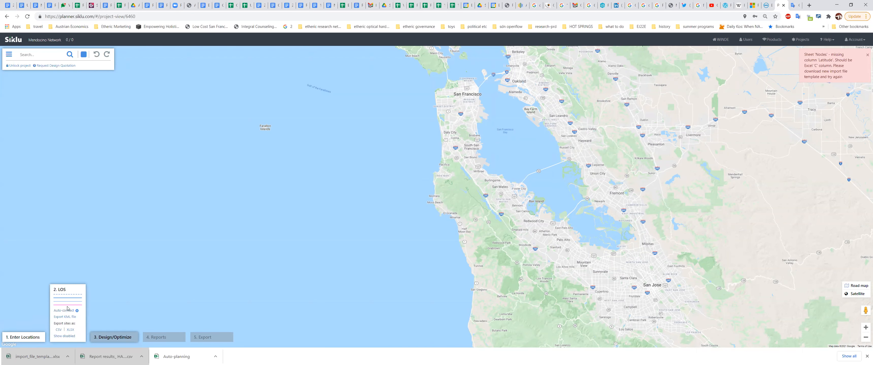
pyautogui.click(14, 336)
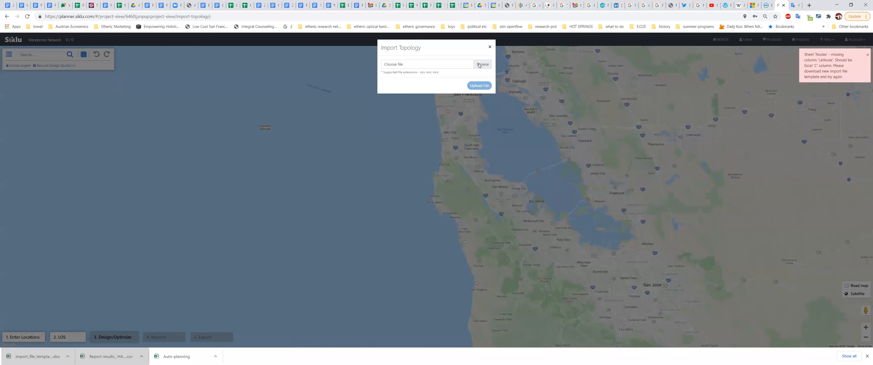
pyautogui.click(479, 65)
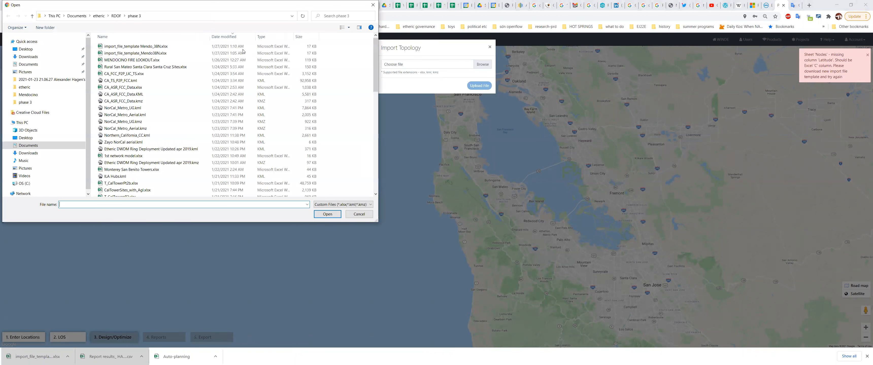
pyautogui.doubleClick(149, 47)
pyautogui.click(484, 86)
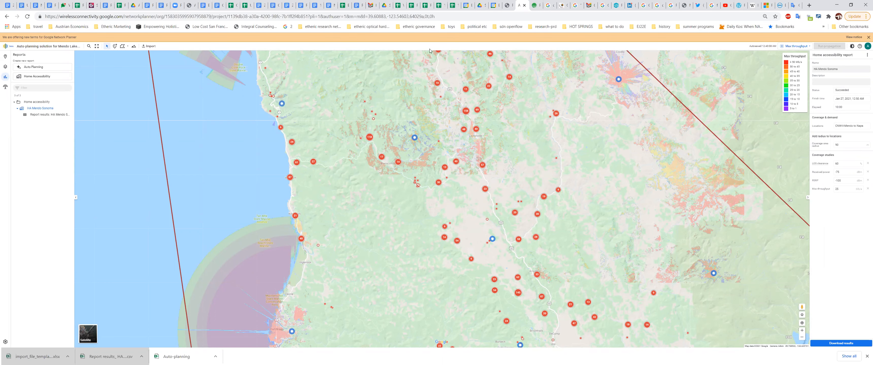
# - Compare the Siklu and Google Network Planner maps, zooming into the Mendocino area on each
pyautogui.click(534, 5)
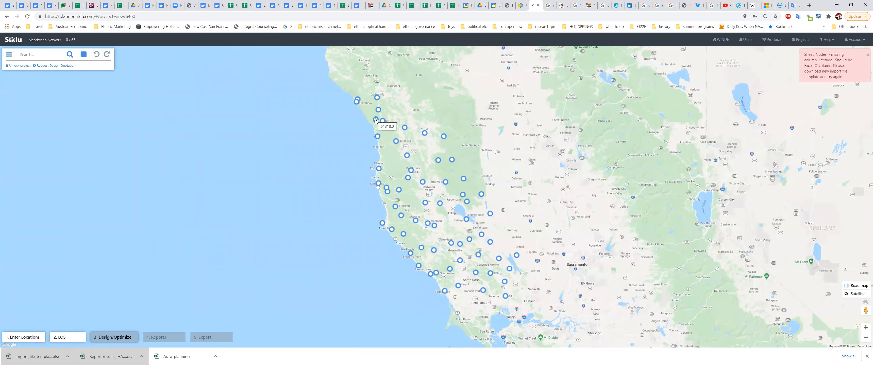
pyautogui.click(521, 6)
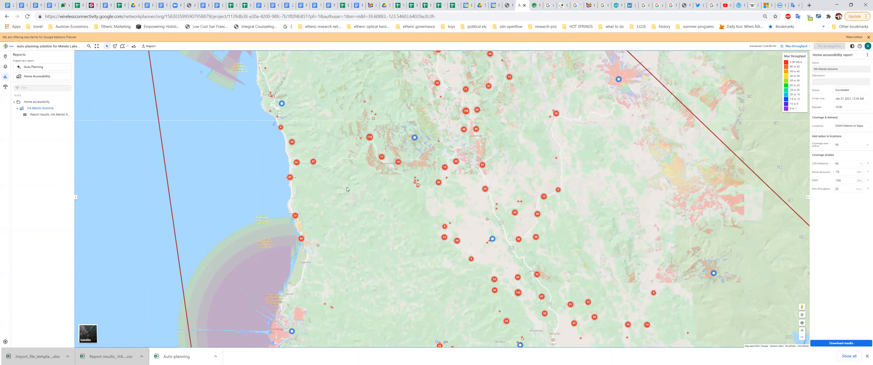
pyautogui.click(535, 5)
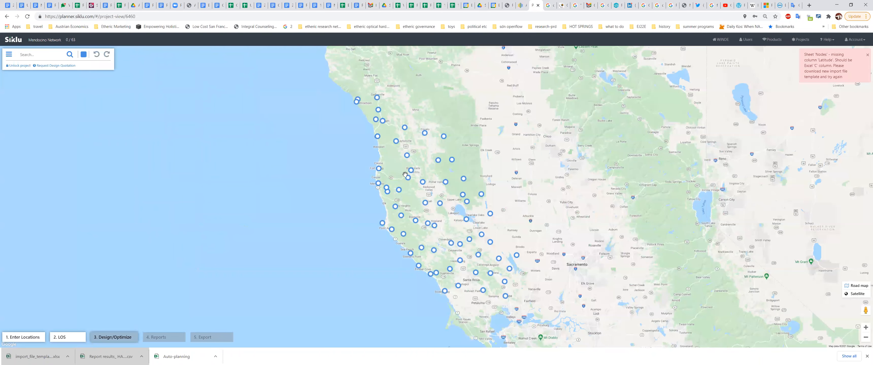
pyautogui.scroll(1, 403, 175)
pyautogui.scroll(3, 403, 175)
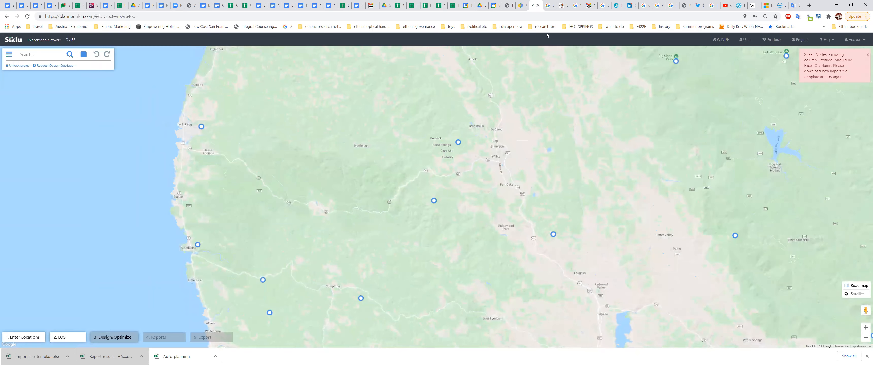
pyautogui.click(527, 6)
pyautogui.scroll(4, 410, 189)
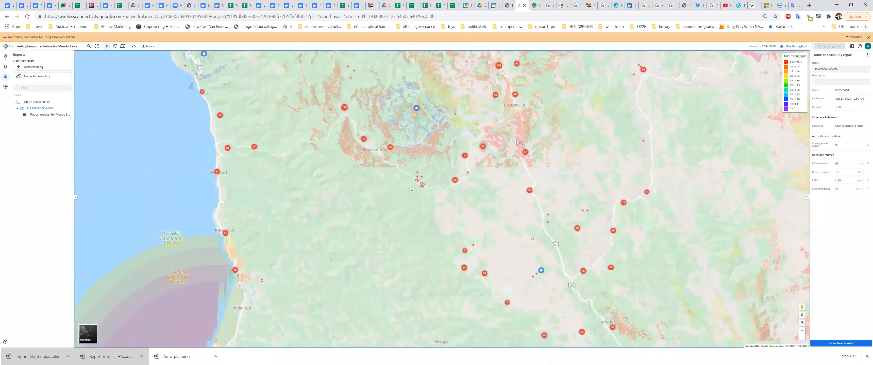